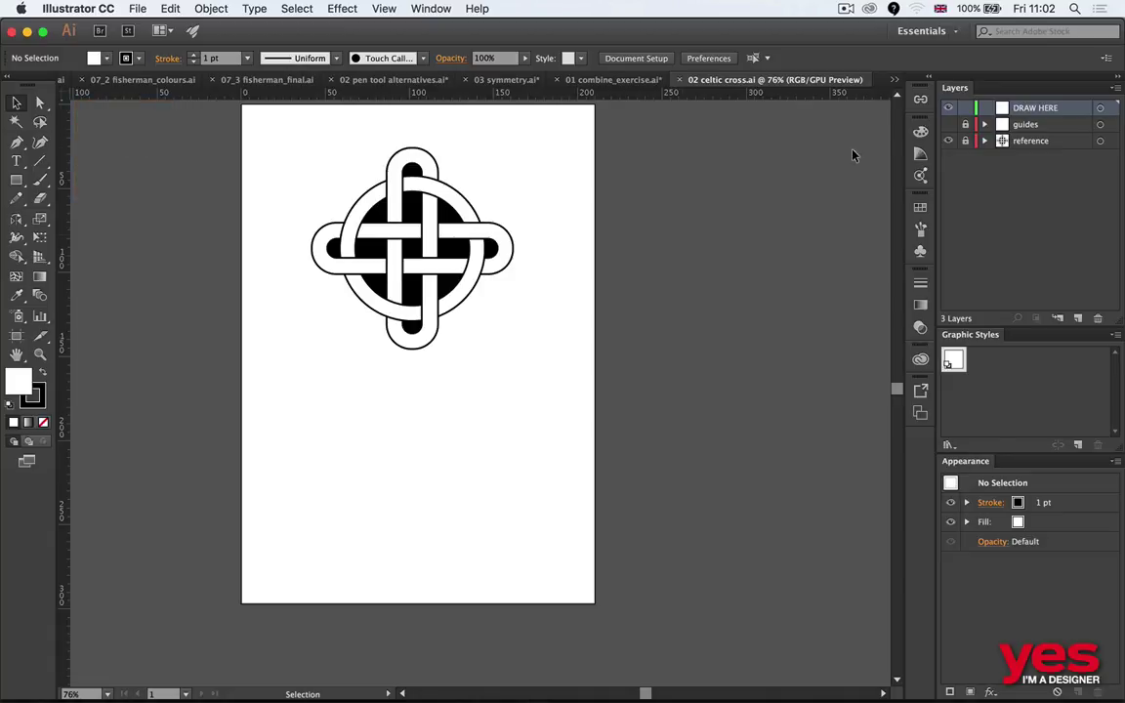
Show the guides and draw a circle about 78 mm across from the centre point, matching the circular guide.
key(super+semicolon)
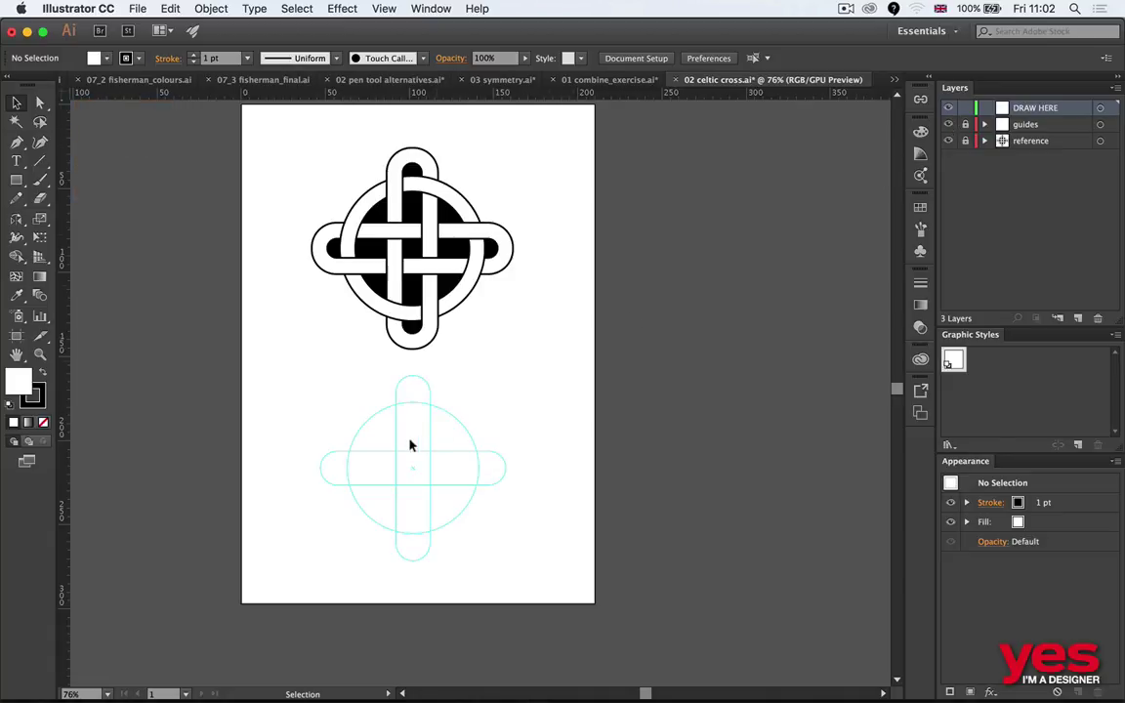
drag(454, 448, 622, 344)
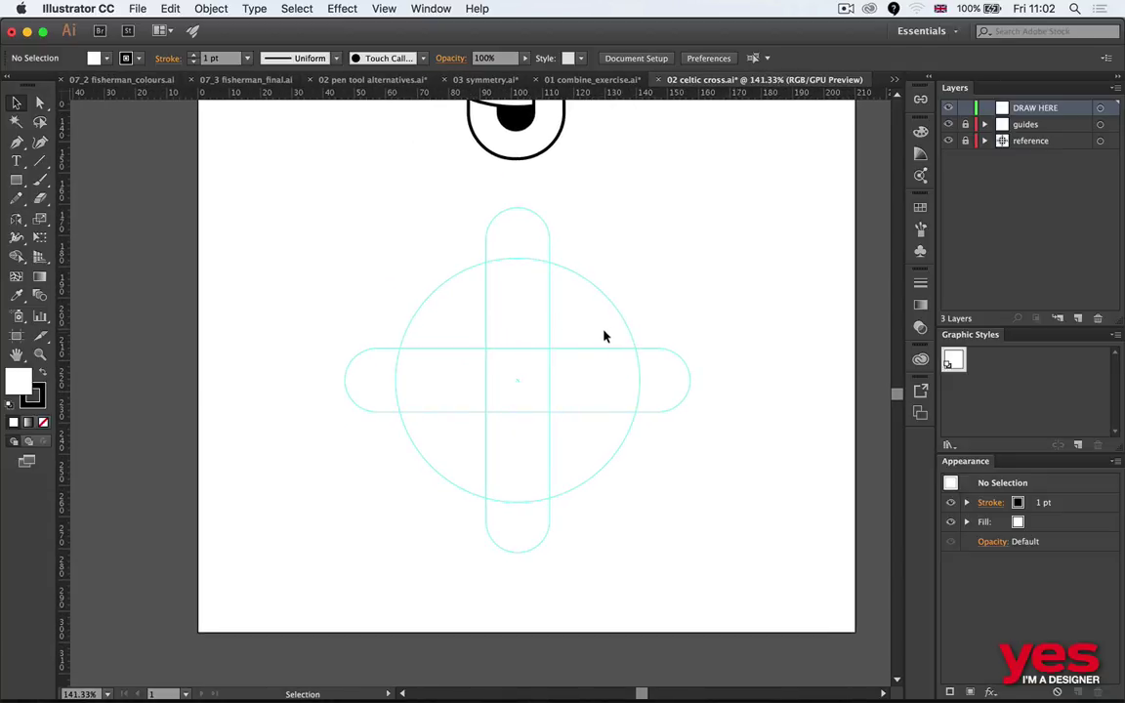
drag(591, 200, 578, 603)
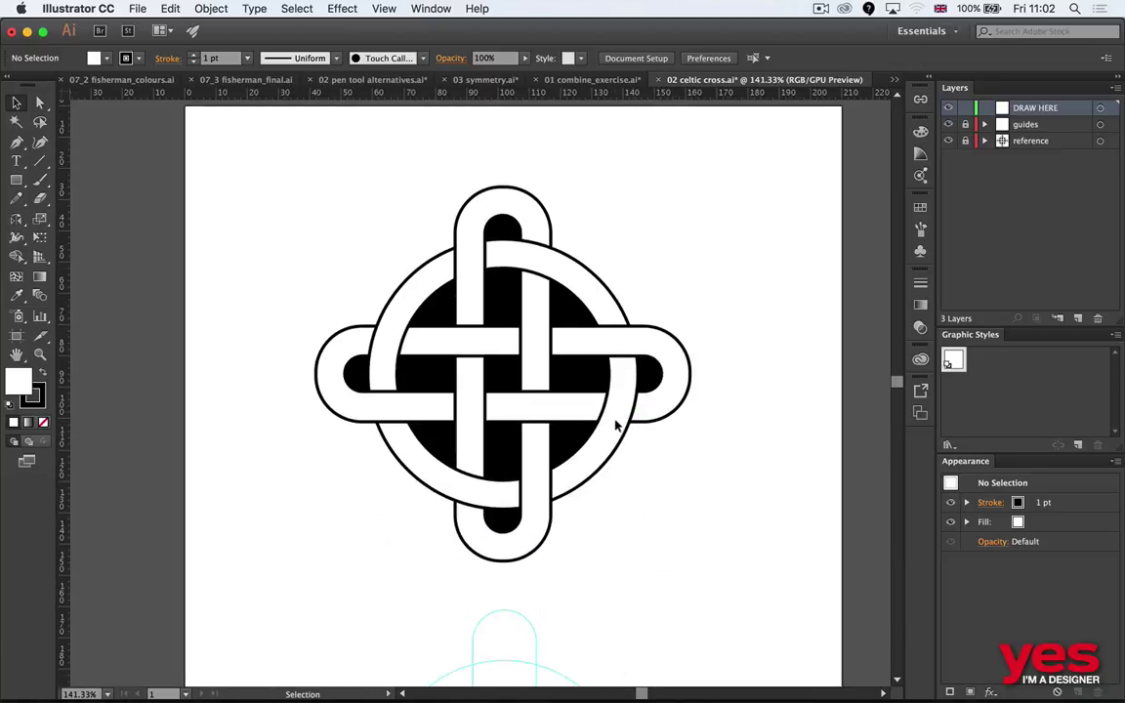
scroll(603, 427, down, 10)
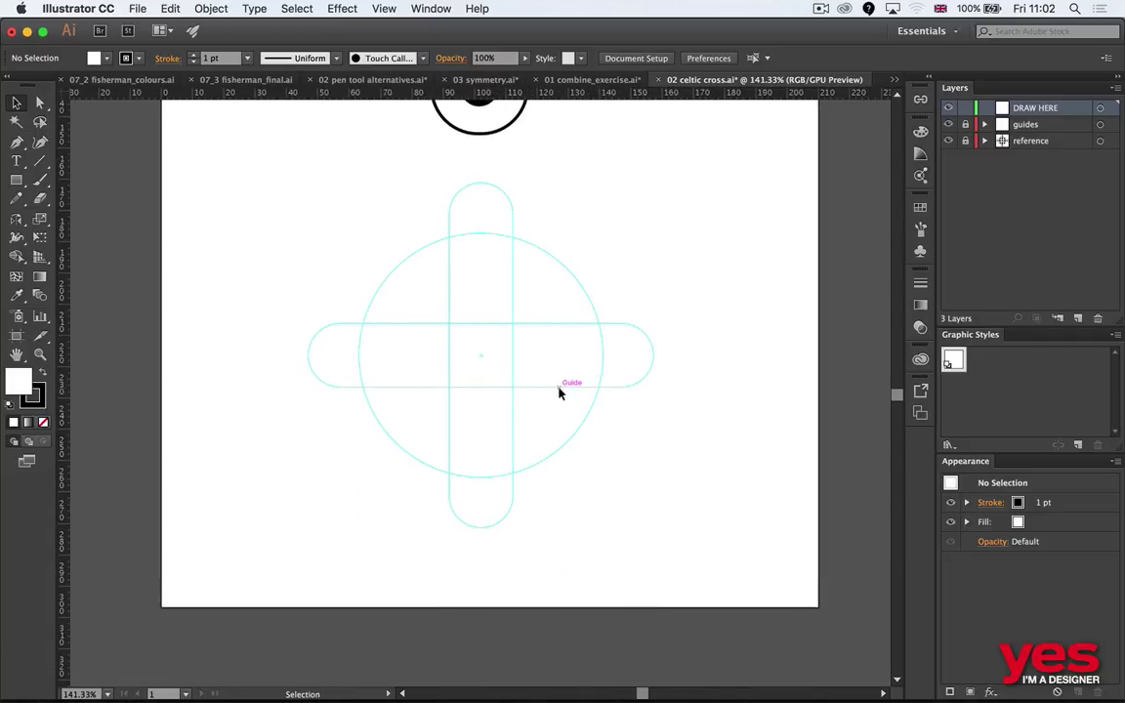
key(l)
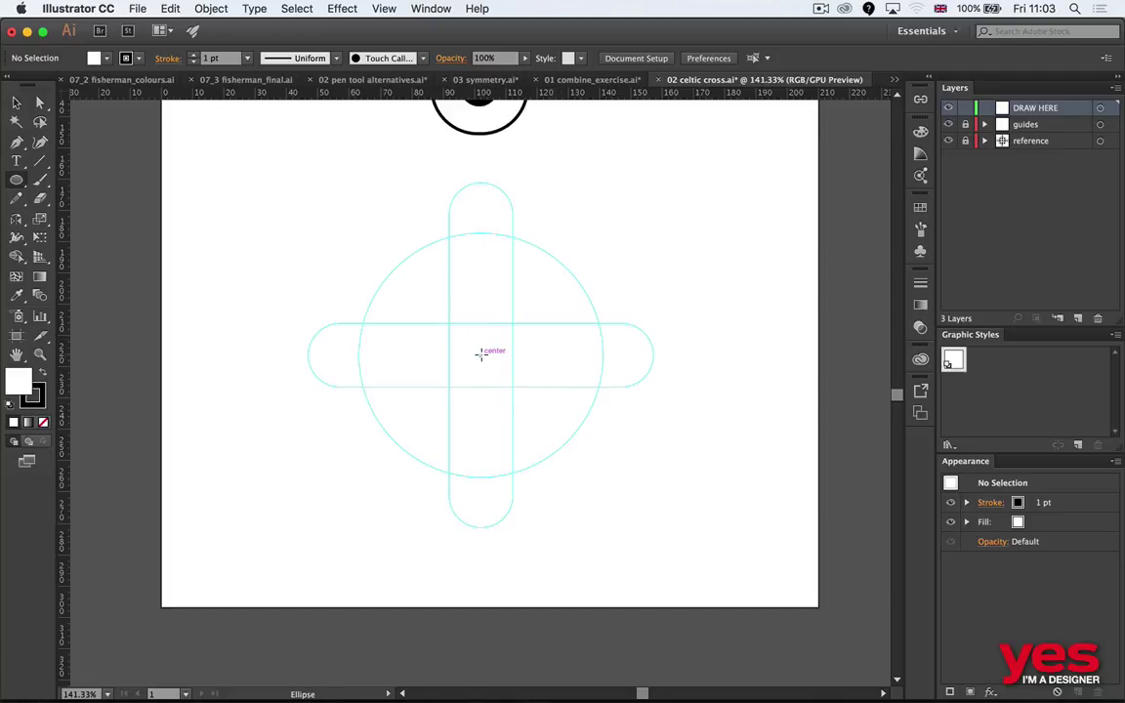
drag(480, 355, 604, 245)
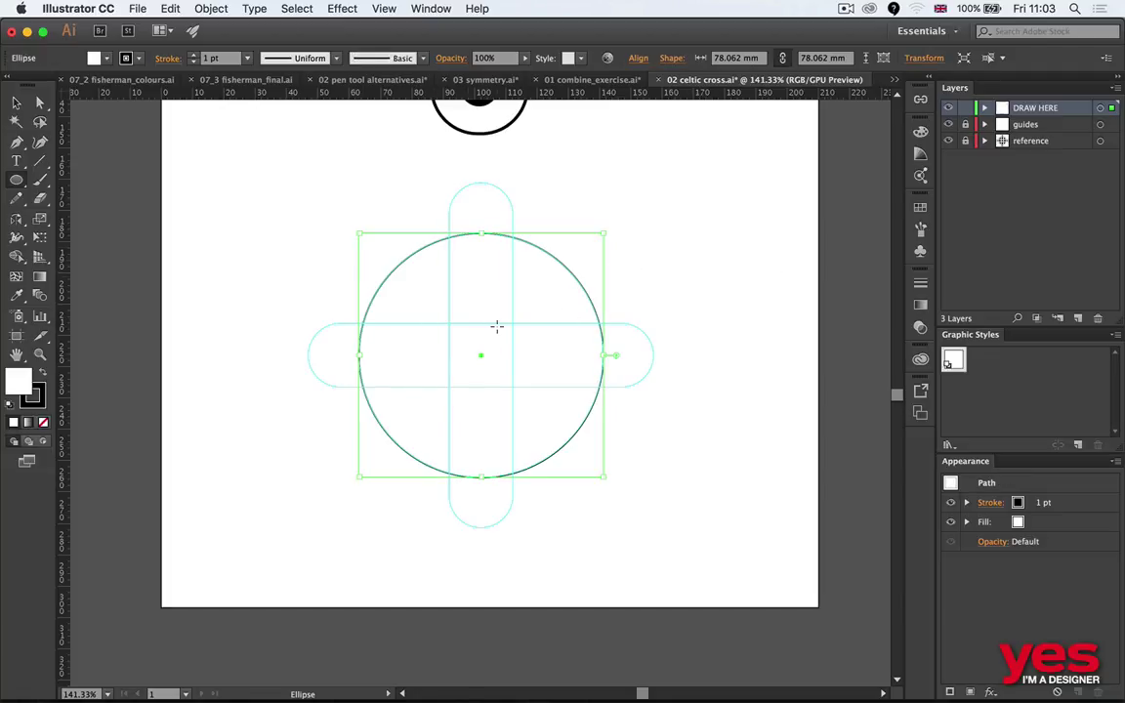
drag(16, 179, 100, 198)
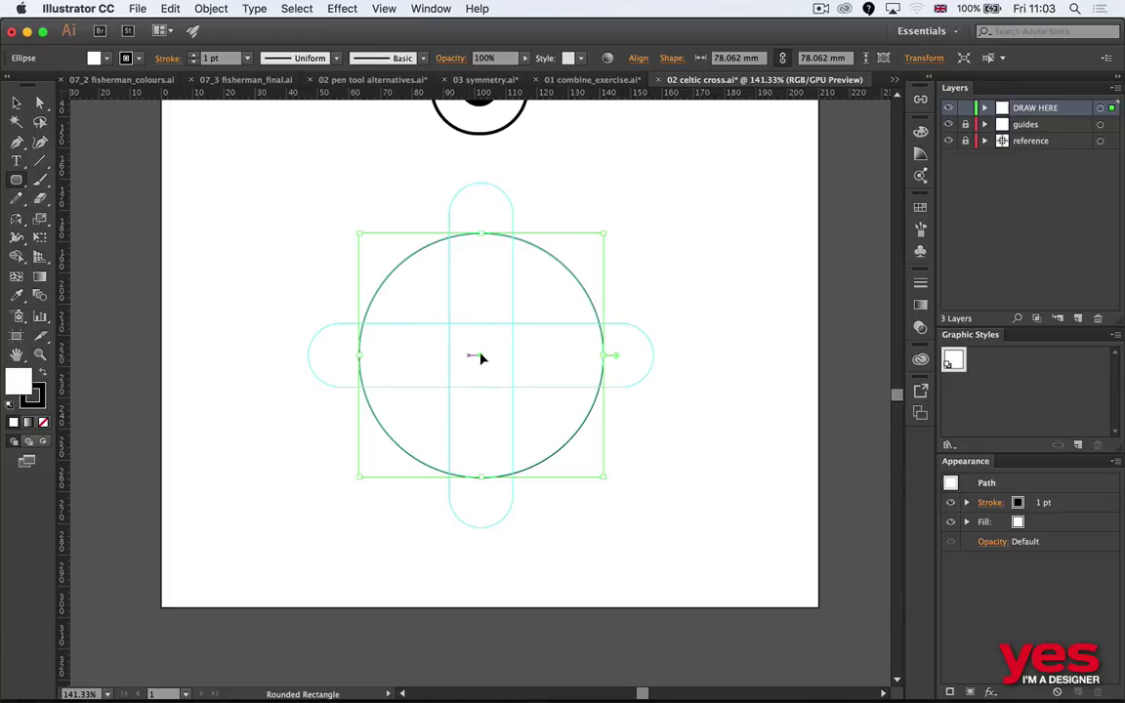
drag(481, 358, 517, 351)
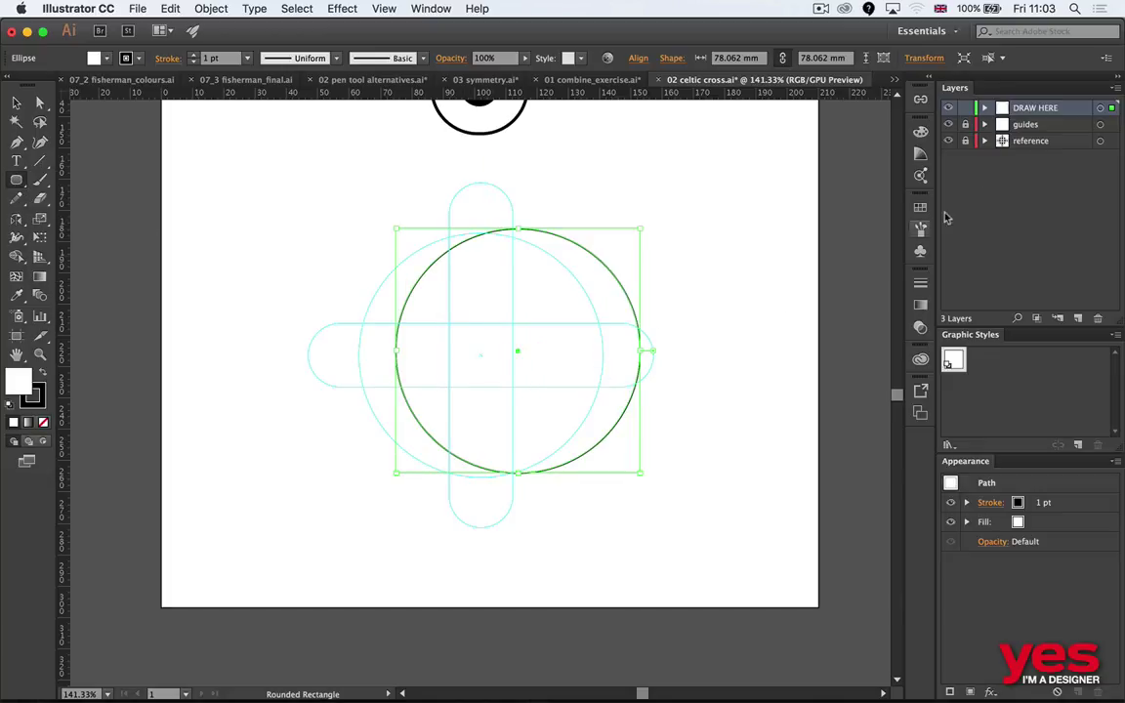
key(super+z)
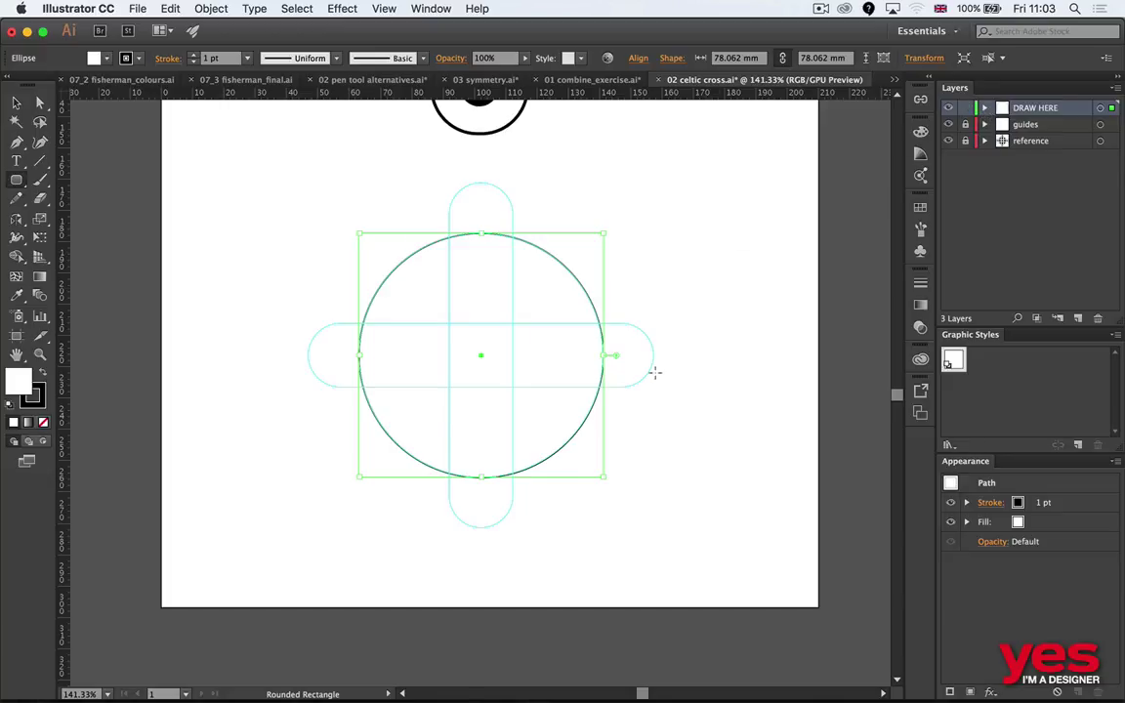
Set the circle's fill to None and deselect it.
key(v)
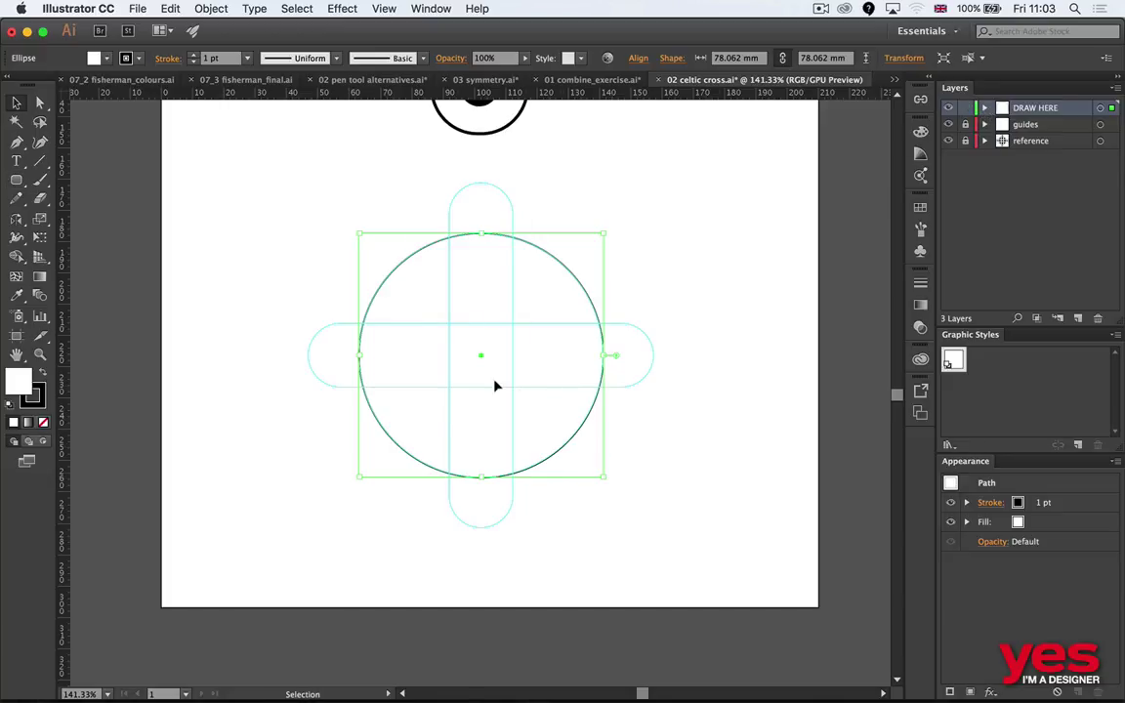
click(97, 58)
click(10, 85)
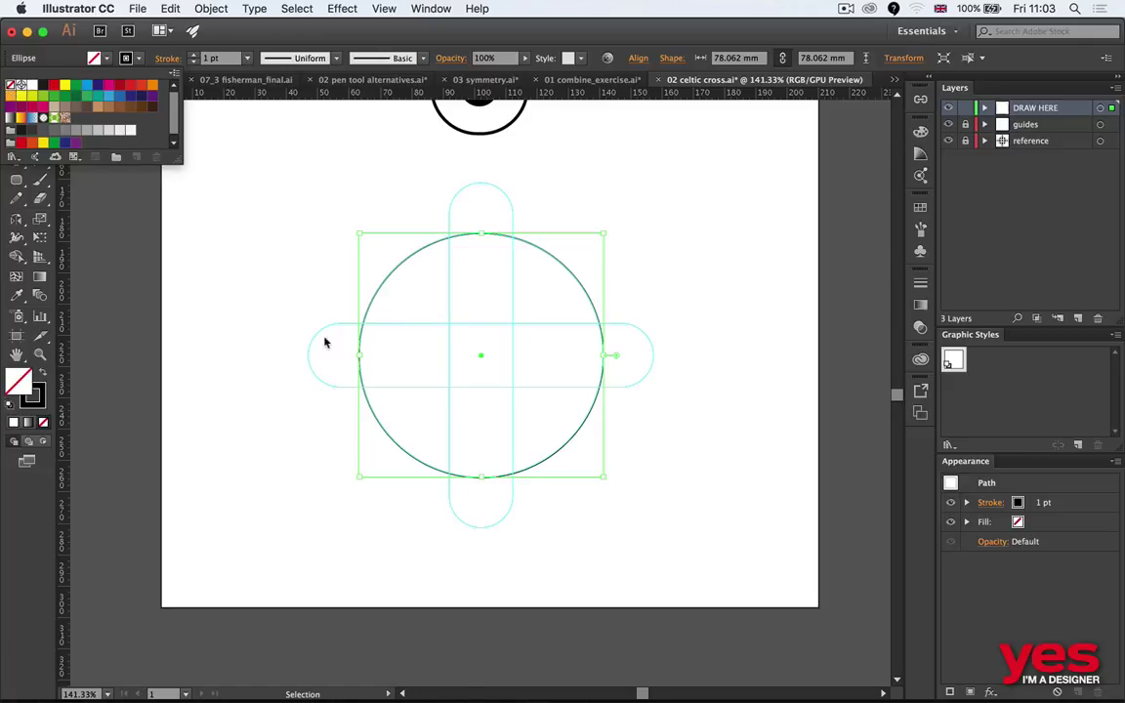
click(288, 268)
click(410, 348)
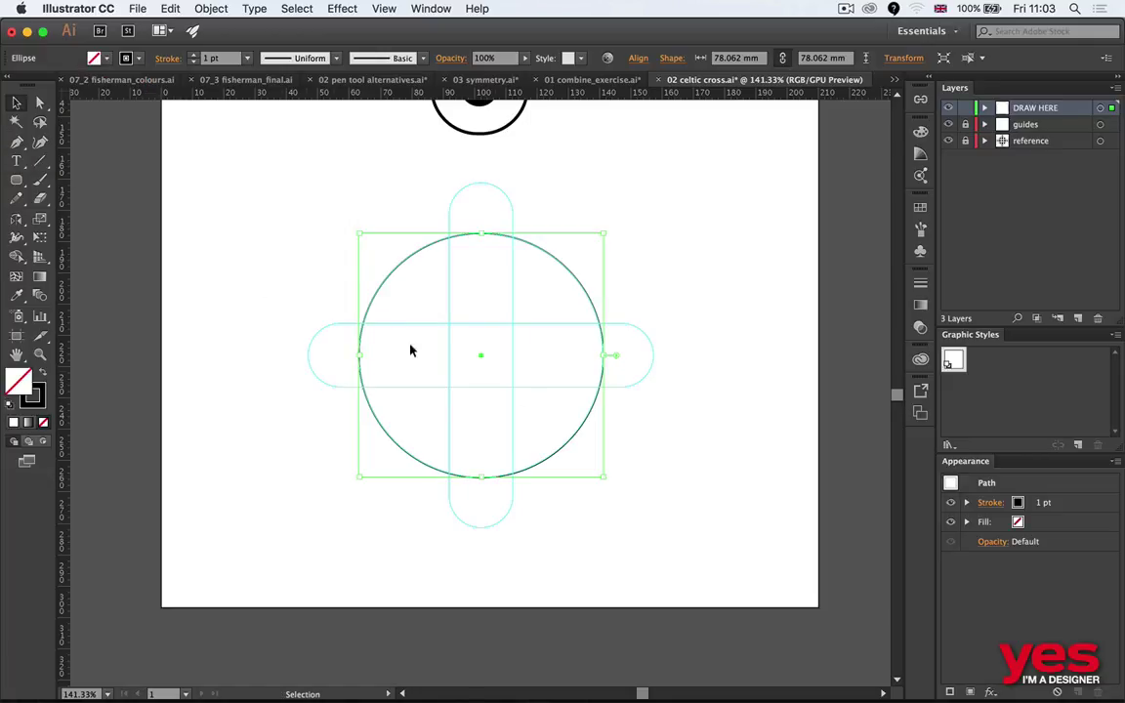
click(295, 278)
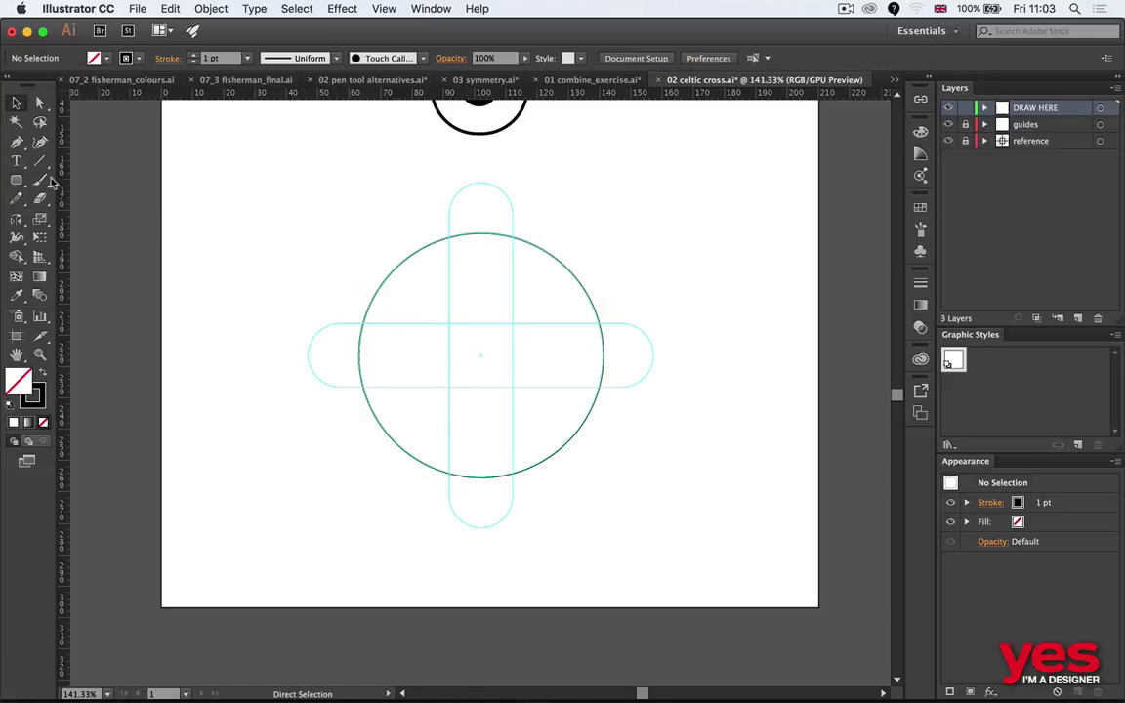
Lock the circle in the DRAW HERE layer and create a new layer above it.
click(16, 179)
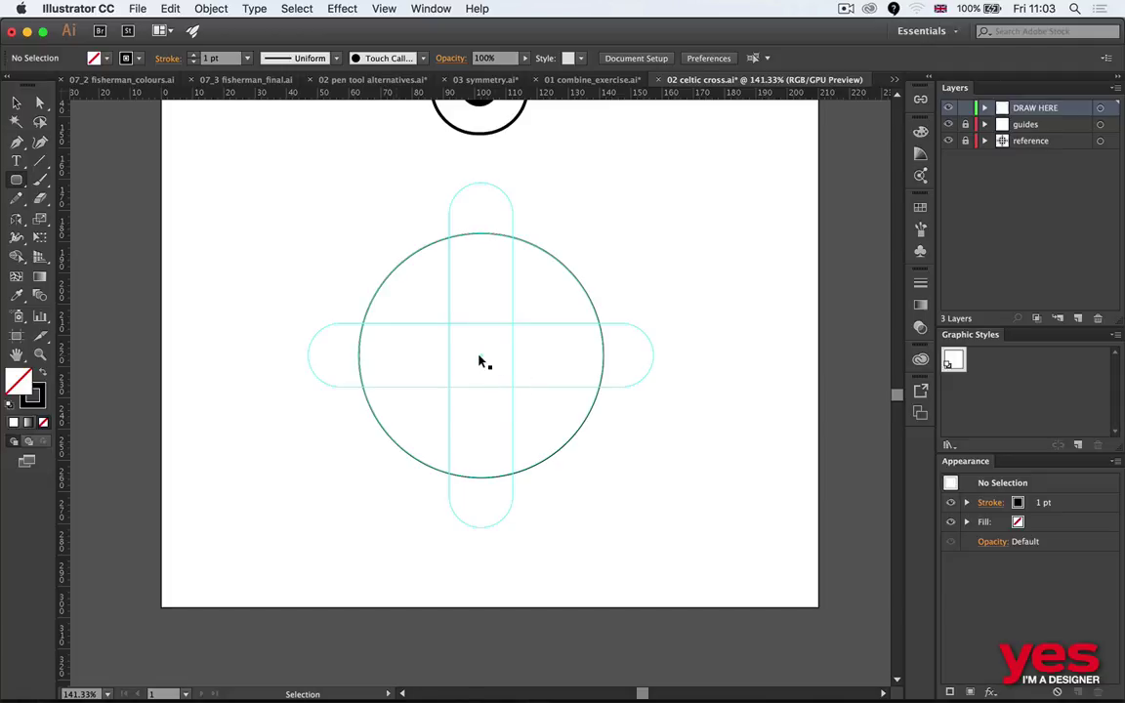
click(984, 108)
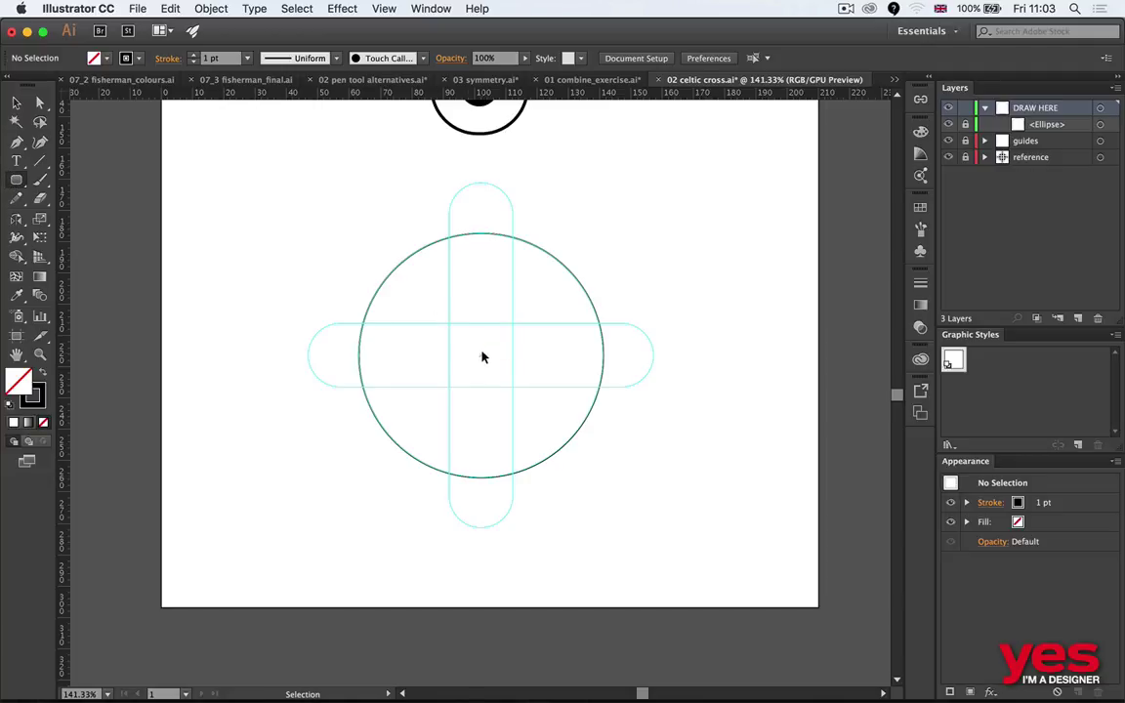
drag(482, 352, 584, 354)
click(1078, 318)
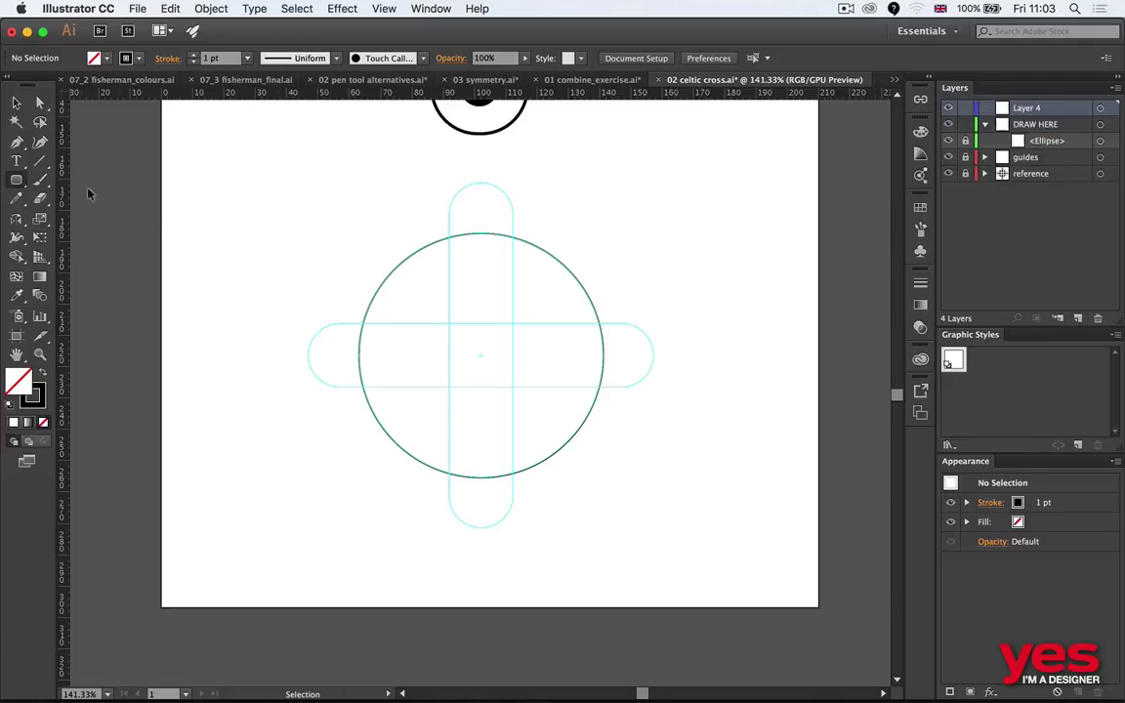
click(339, 291)
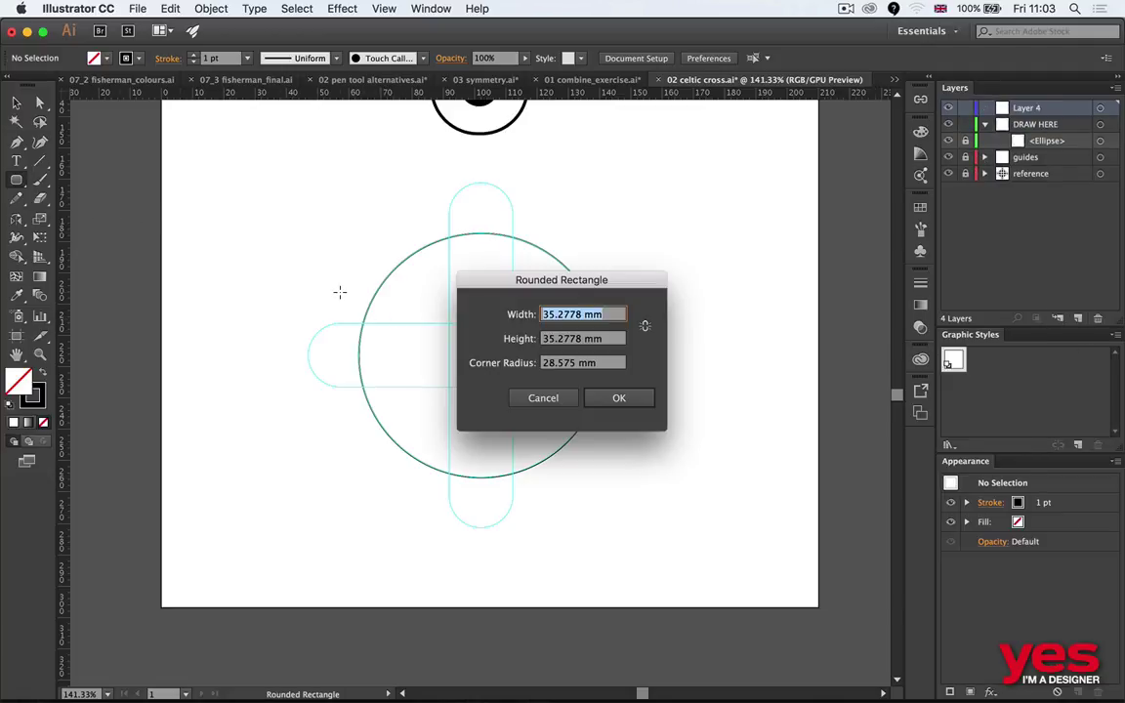
key(Escape)
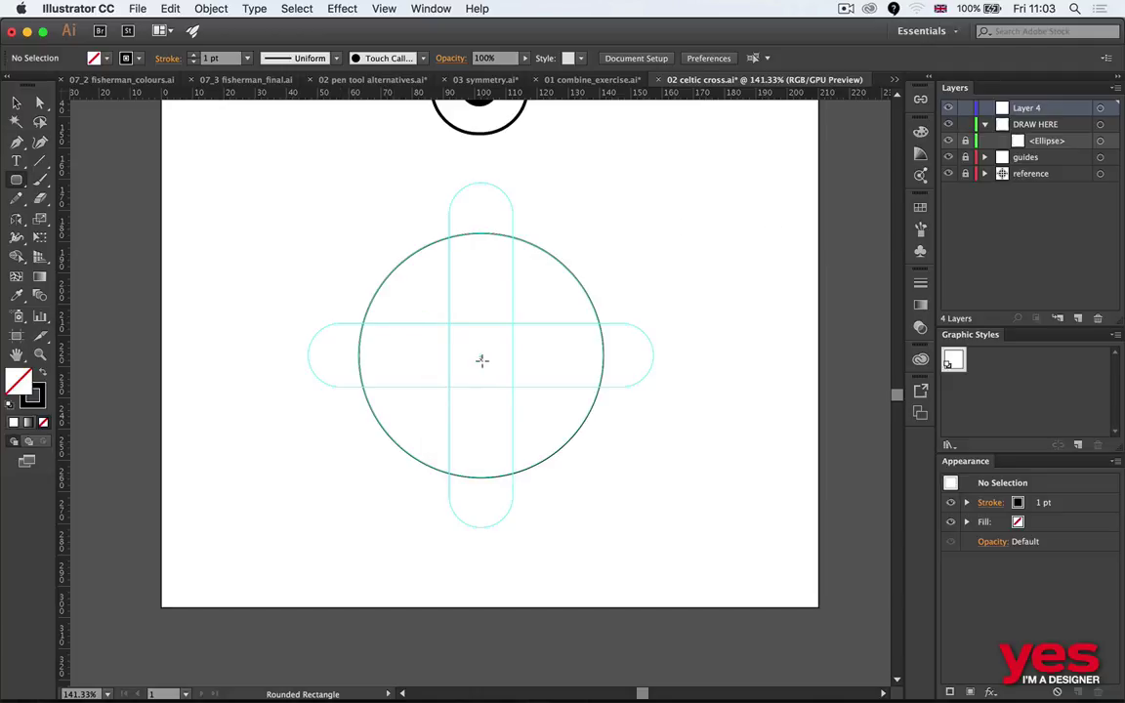
Draw a rounded rectangle about 110 by 20 mm with fully rounded ends from the centre point, matching the horizontal guide.
mouse_move(483, 353)
mouse_down()
mouse_move(647, 334)
mouse_move(665, 283)
mouse_move(686, 303)
mouse_move(736, 244)
mouse_move(753, 276)
mouse_move(731, 231)
mouse_move(753, 304)
mouse_move(769, 228)
mouse_move(795, 283)
mouse_move(743, 215)
mouse_move(798, 266)
mouse_move(814, 214)
mouse_move(751, 220)
mouse_move(779, 251)
mouse_move(750, 237)
mouse_move(682, 244)
mouse_move(614, 302)
mouse_move(668, 173)
mouse_move(681, 233)
mouse_move(625, 304)
mouse_move(608, 297)
mouse_move(657, 315)
mouse_move(643, 339)
mouse_move(623, 316)
mouse_move(635, 322)
mouse_move(614, 323)
mouse_up()
key(Down)
key(Down)
key(Down)
key(Down)
key(Down)
key(Down)
key(Down)
key(Down)
key(Up)
key(Up)
key(Up)
key(Up)
key(Up)
key(Up)
key(Up)
key(Up)
key(Up)
key(Up)
key(Up)
key(Up)
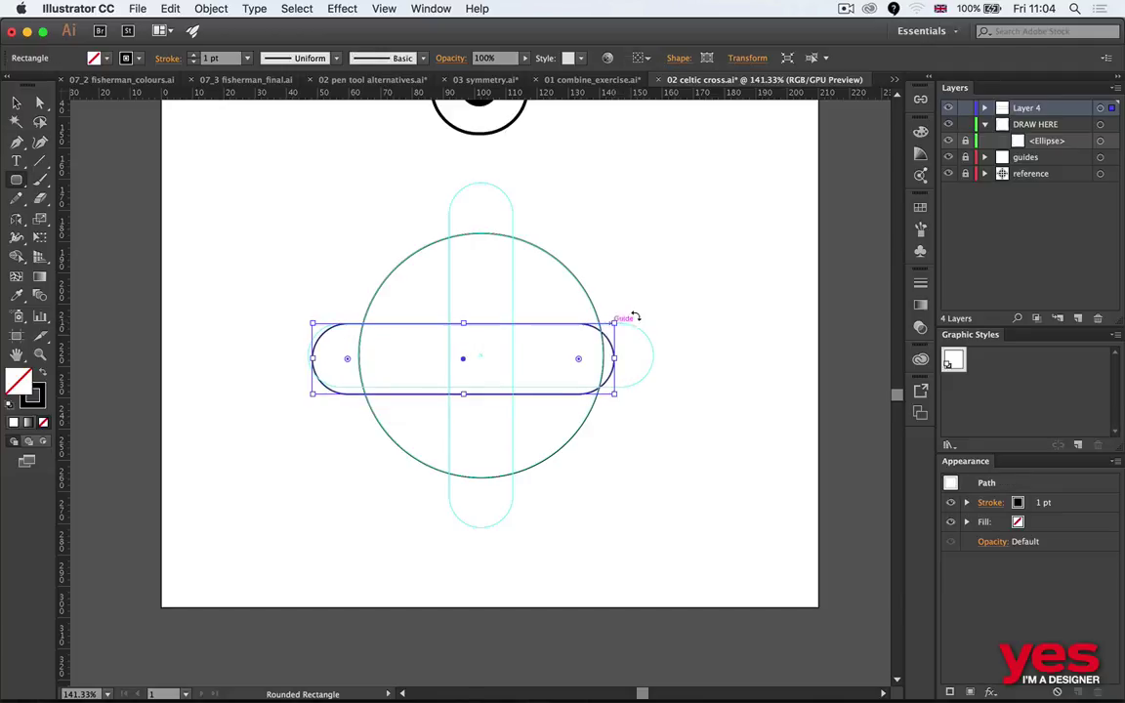
key(super+5)
drag(480, 355, 653, 324)
key(v)
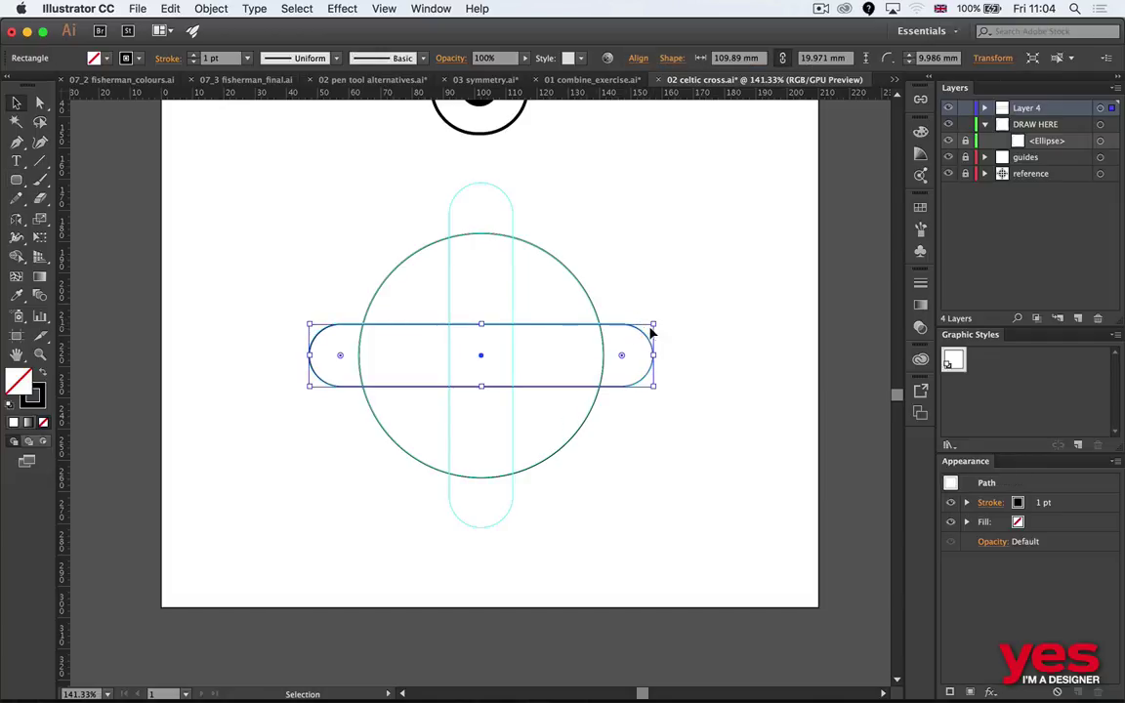
Reflect a copy of the horizontal rounded rectangle about the centre so it matches the vertical guide.
key(o)
drag(584, 322, 520, 233)
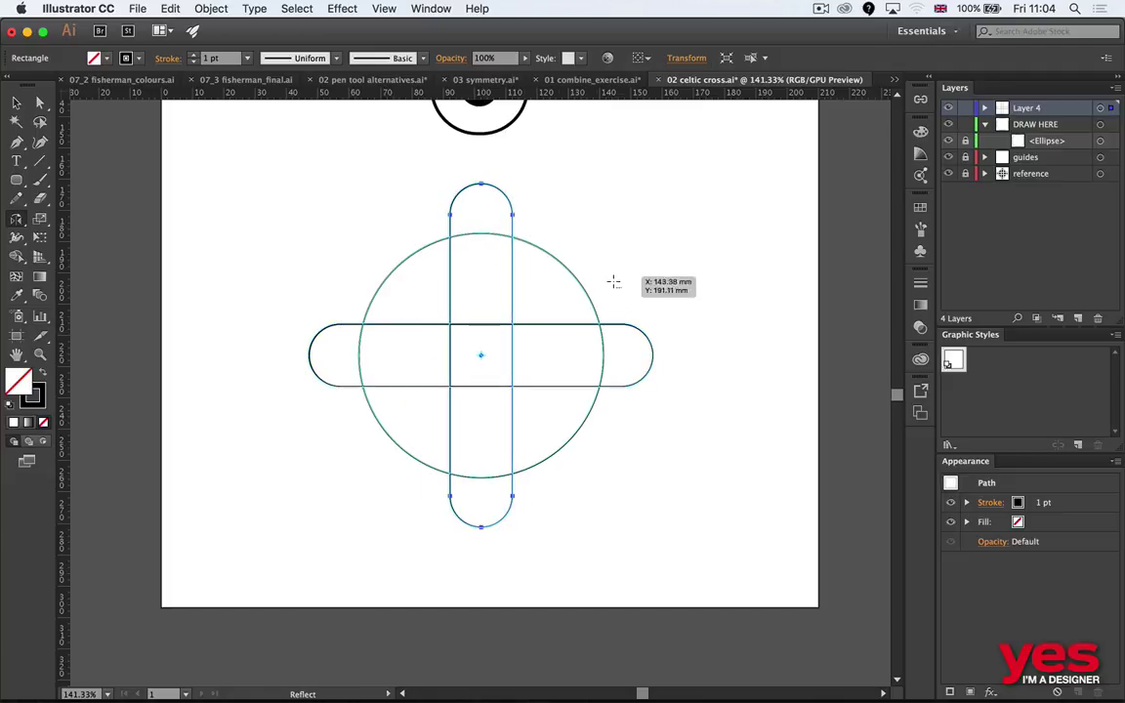
key(v)
click(722, 274)
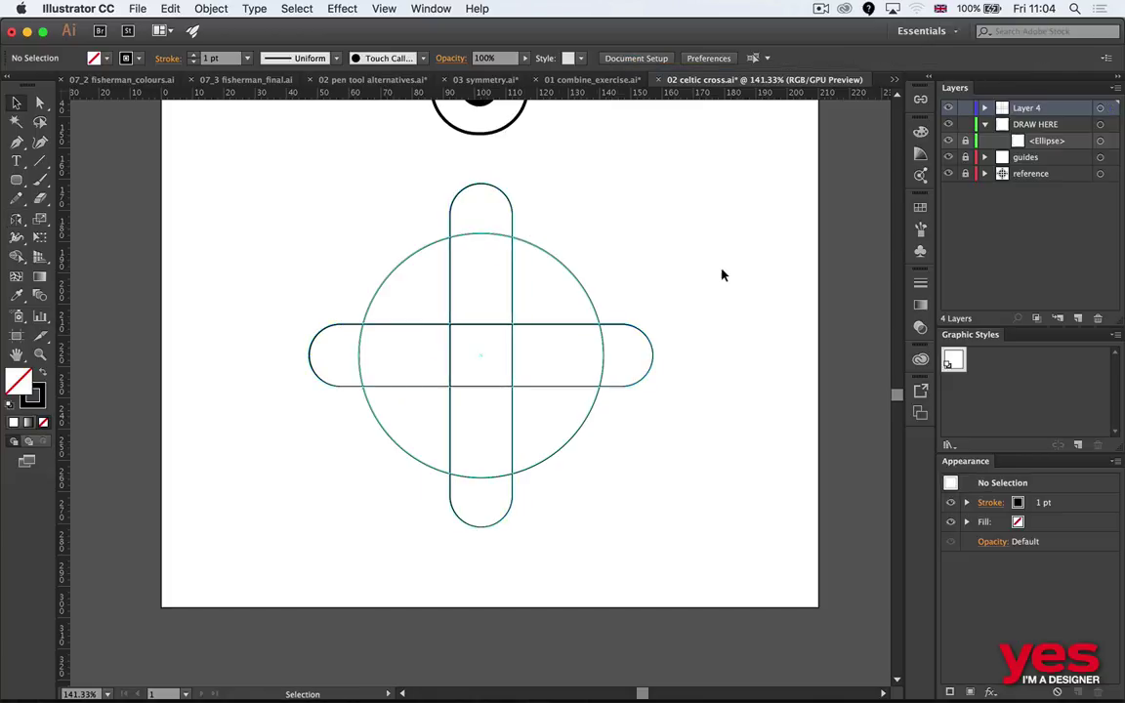
Unlock the circle and move it into Layer 4, leaving the DRAW HERE layer locked and the guides layer hidden.
click(964, 141)
drag(1050, 143, 1043, 119)
click(965, 124)
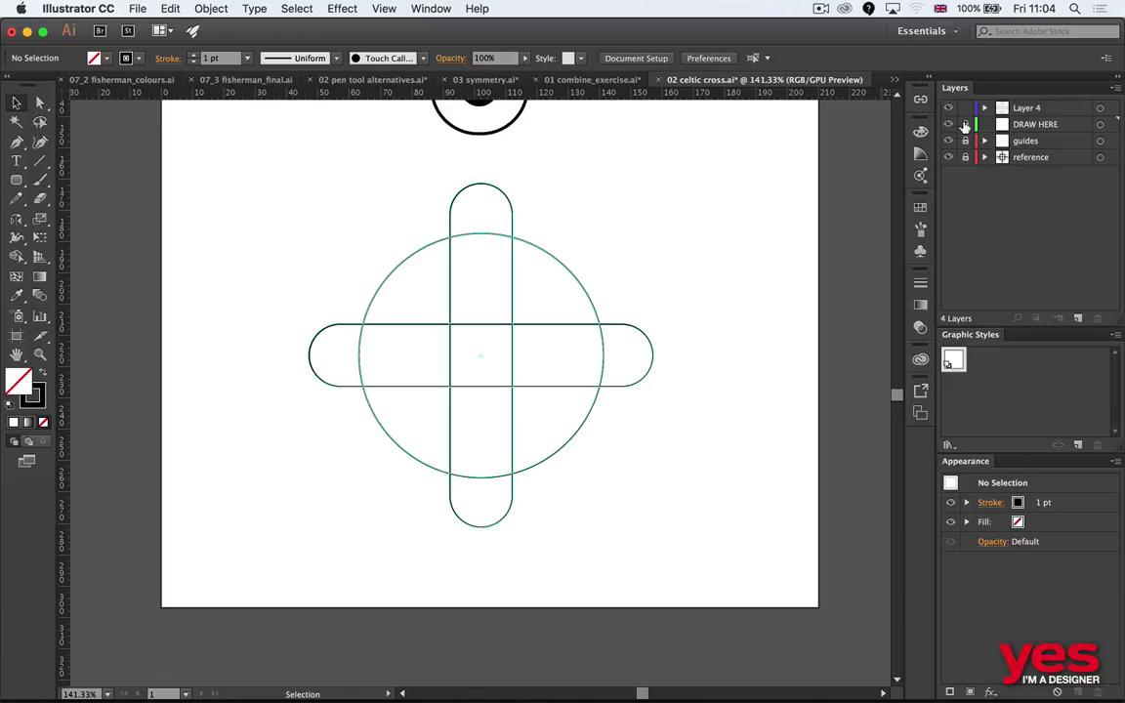
click(947, 141)
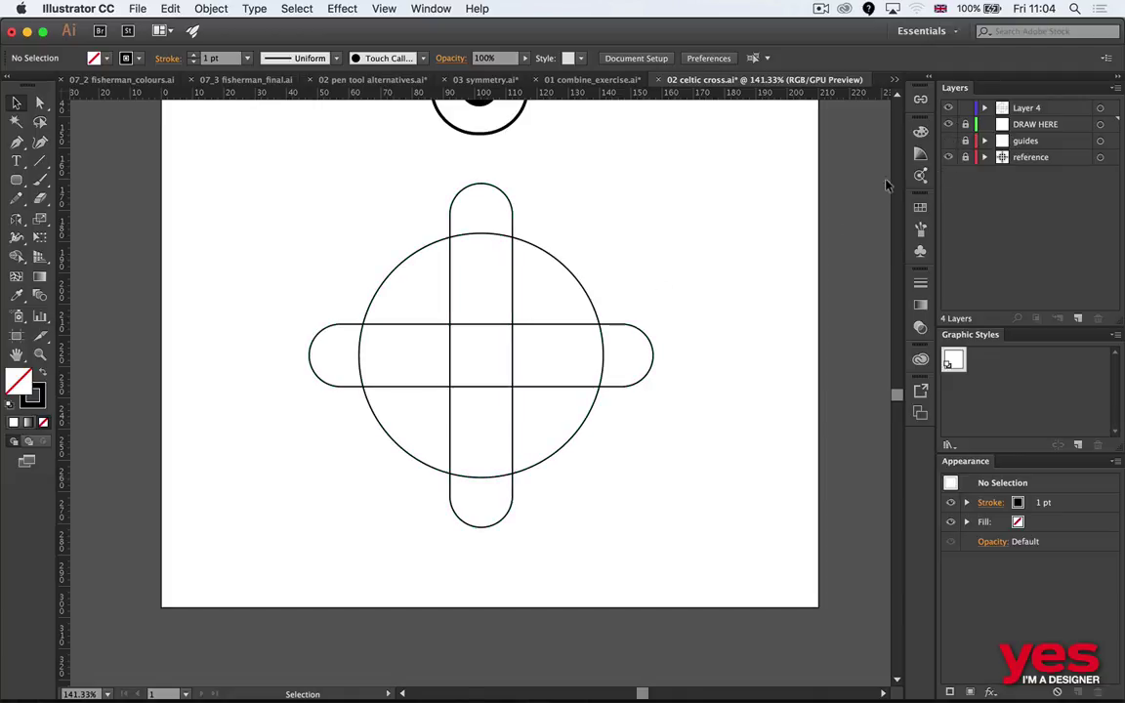
Select the circle and both rounded rectangles and set their stroke weight to 25 pt.
drag(677, 171, 412, 436)
scroll(708, 332, up, 5)
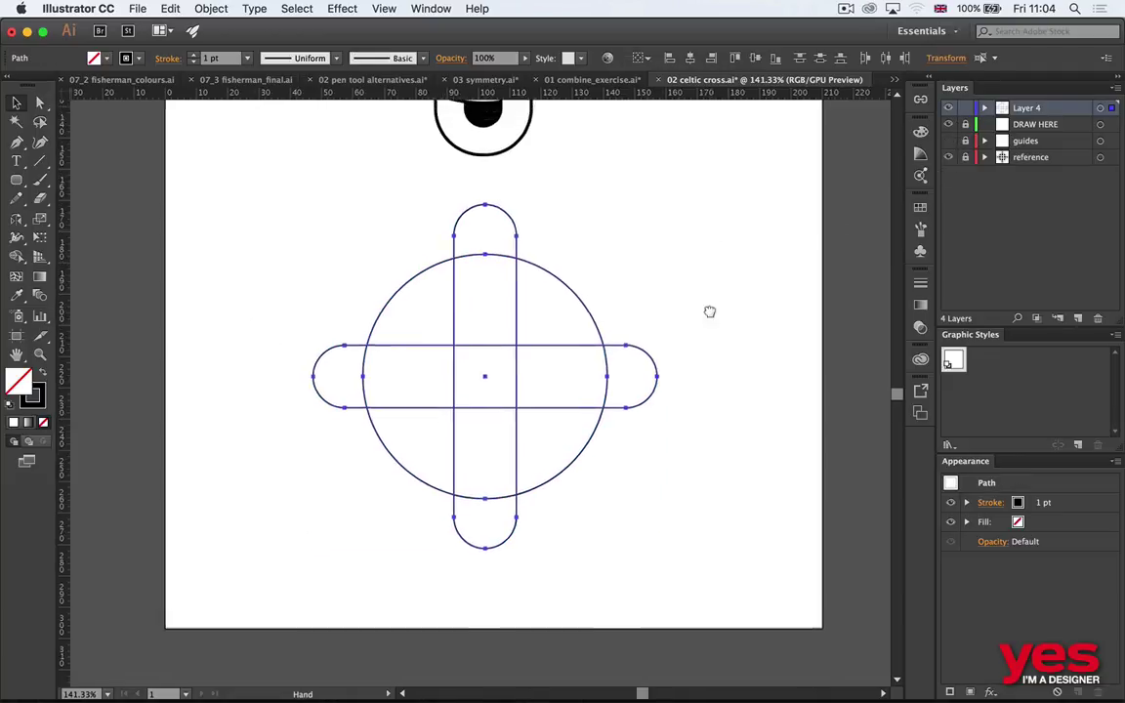
scroll(708, 347, up, 3)
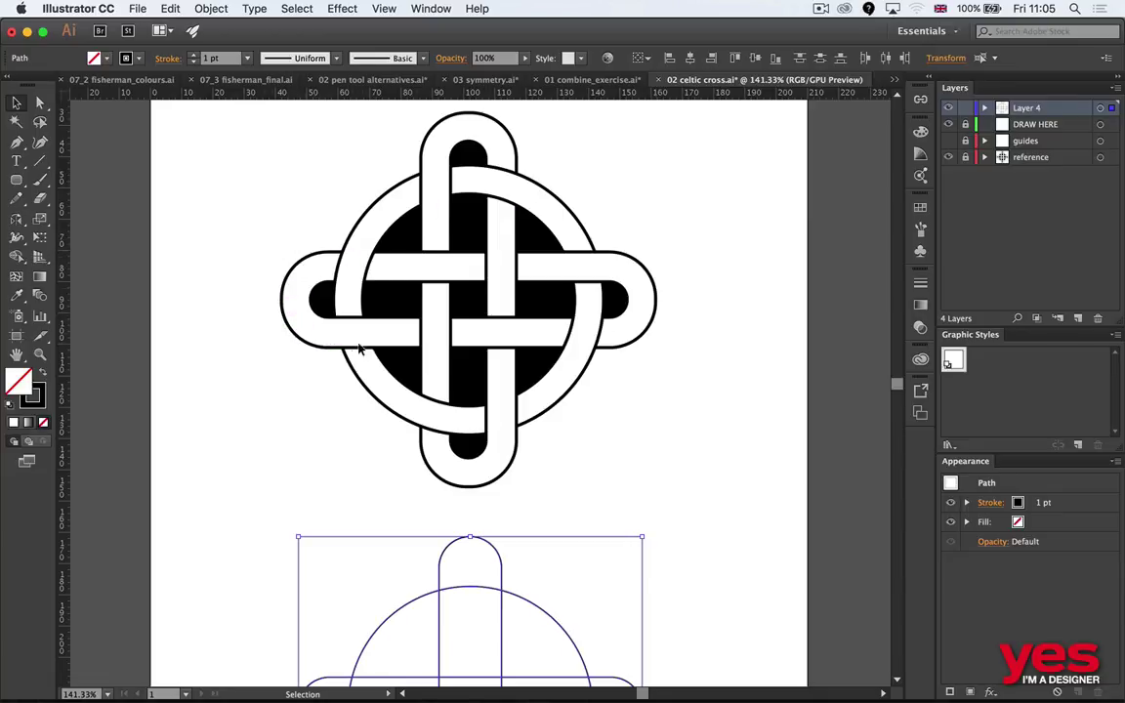
drag(476, 563, 465, 237)
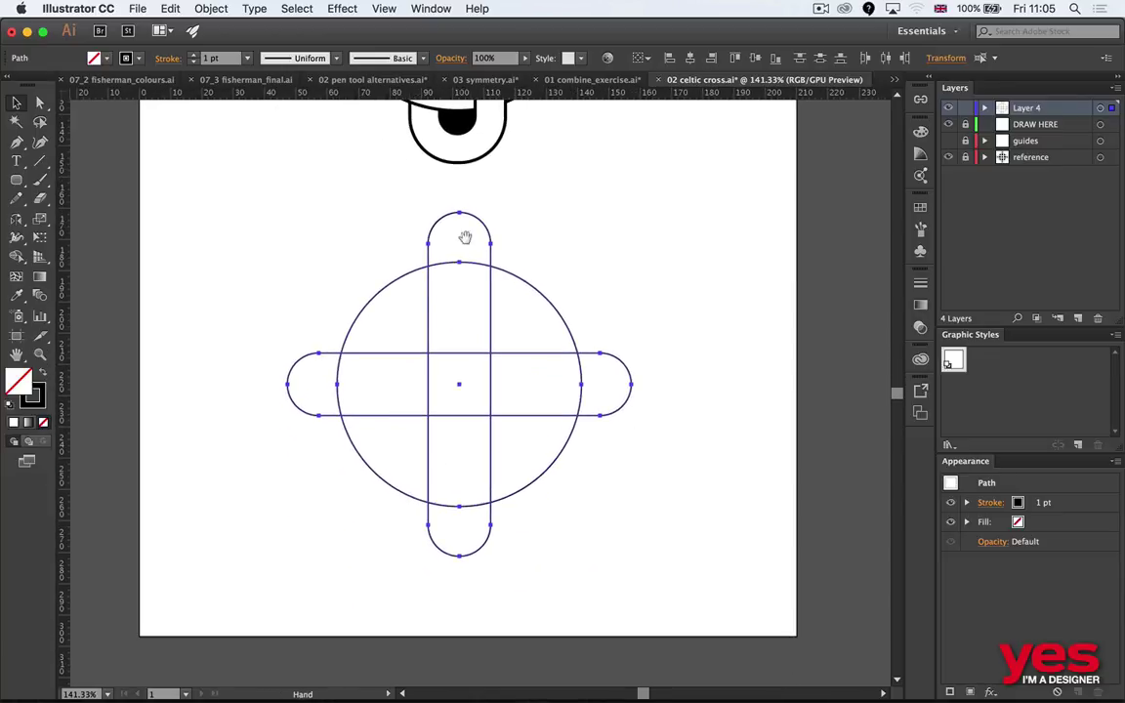
key(super+a)
click(192, 57)
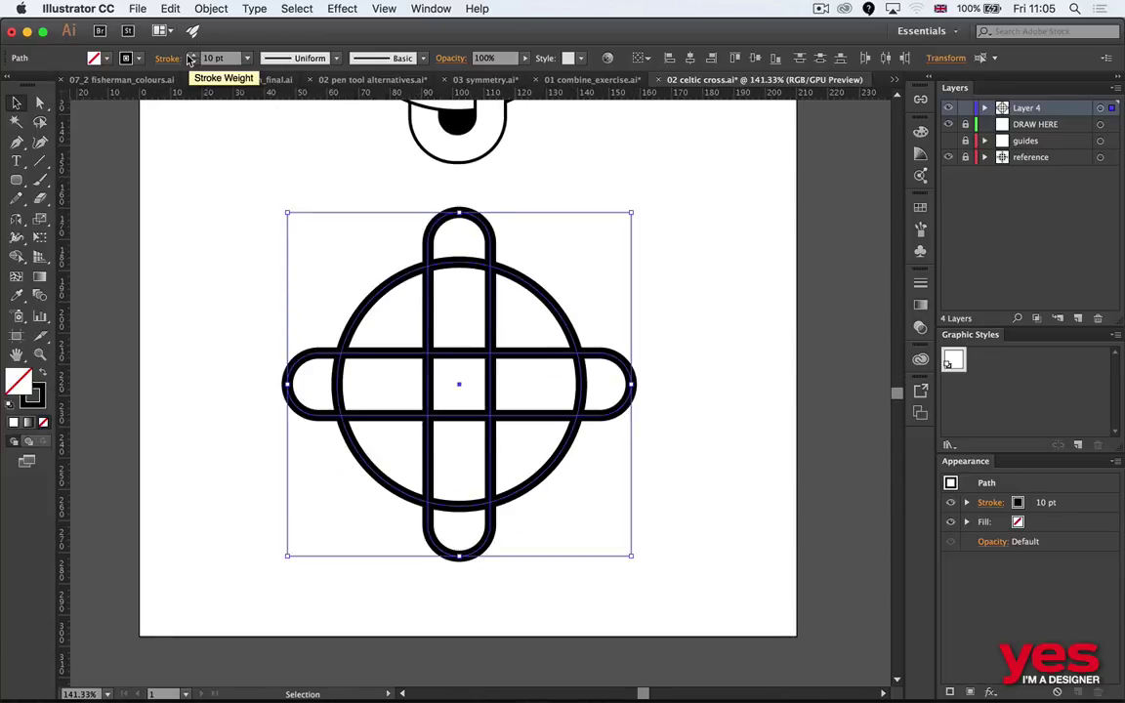
click(191, 58)
click(191, 58)
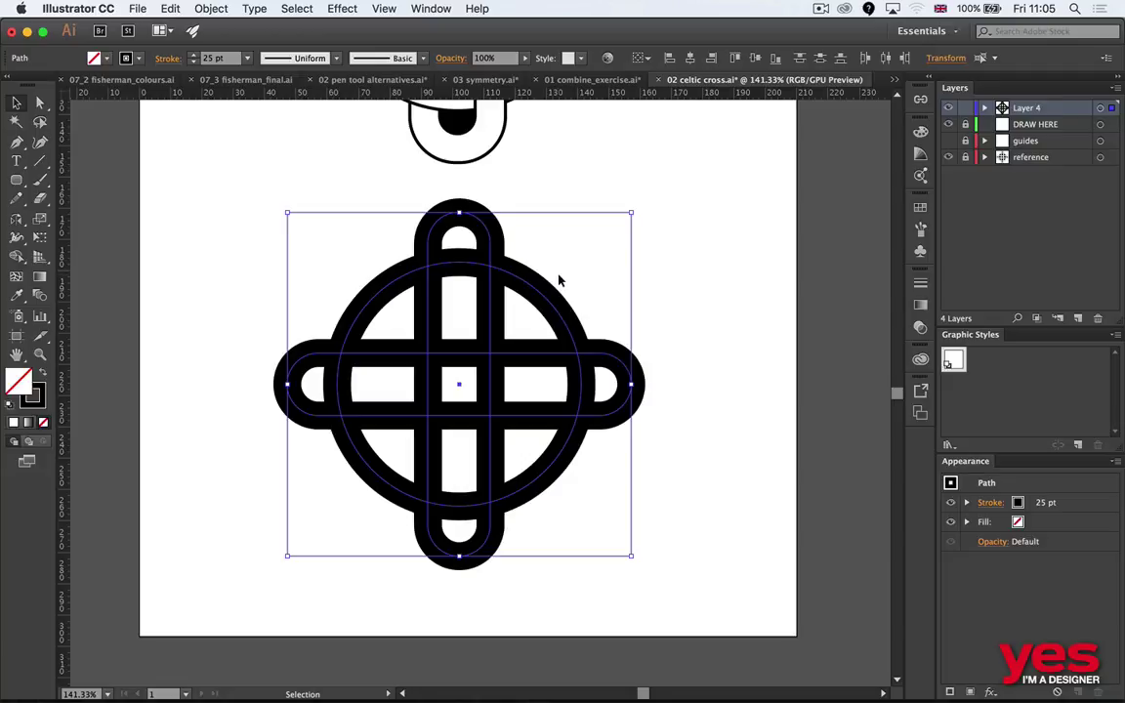
Expand the fill and stroke of the selected shapes into outlines and swap their fill and stroke colours.
click(212, 9)
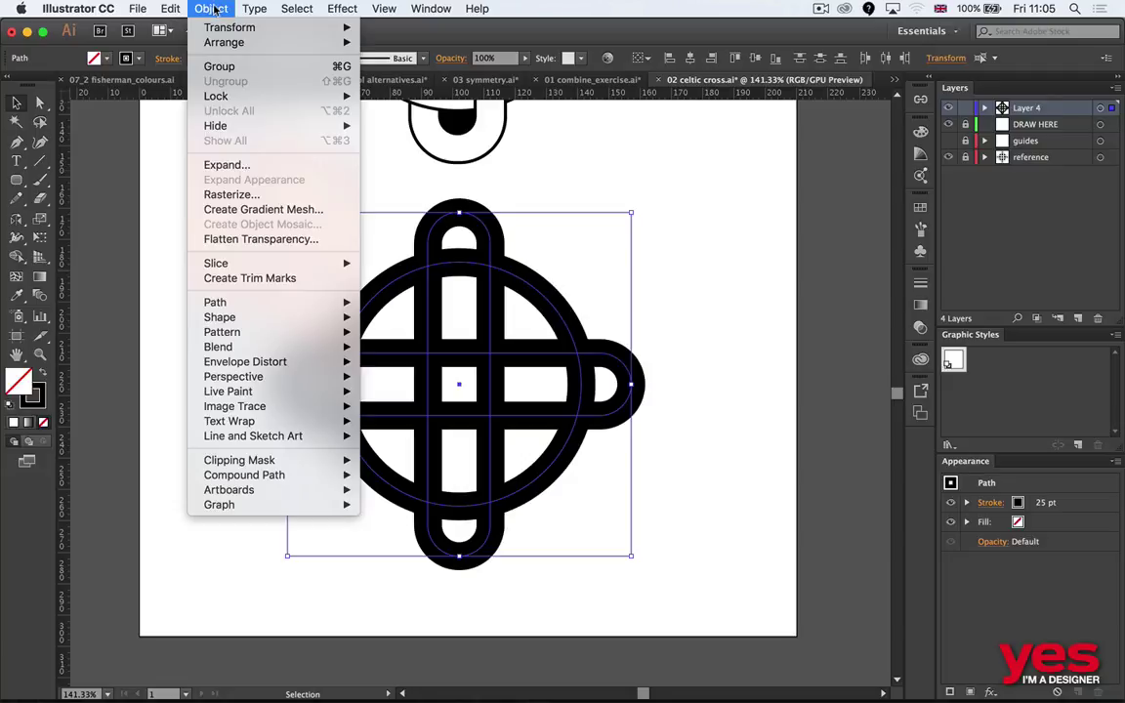
click(261, 168)
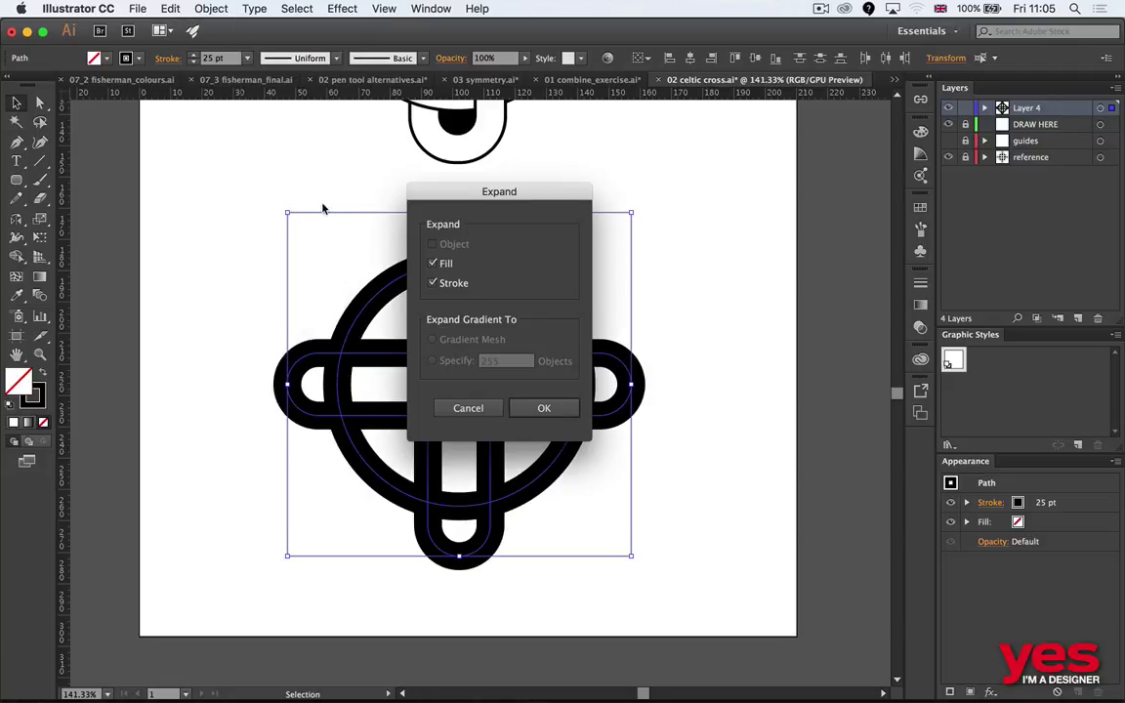
click(537, 404)
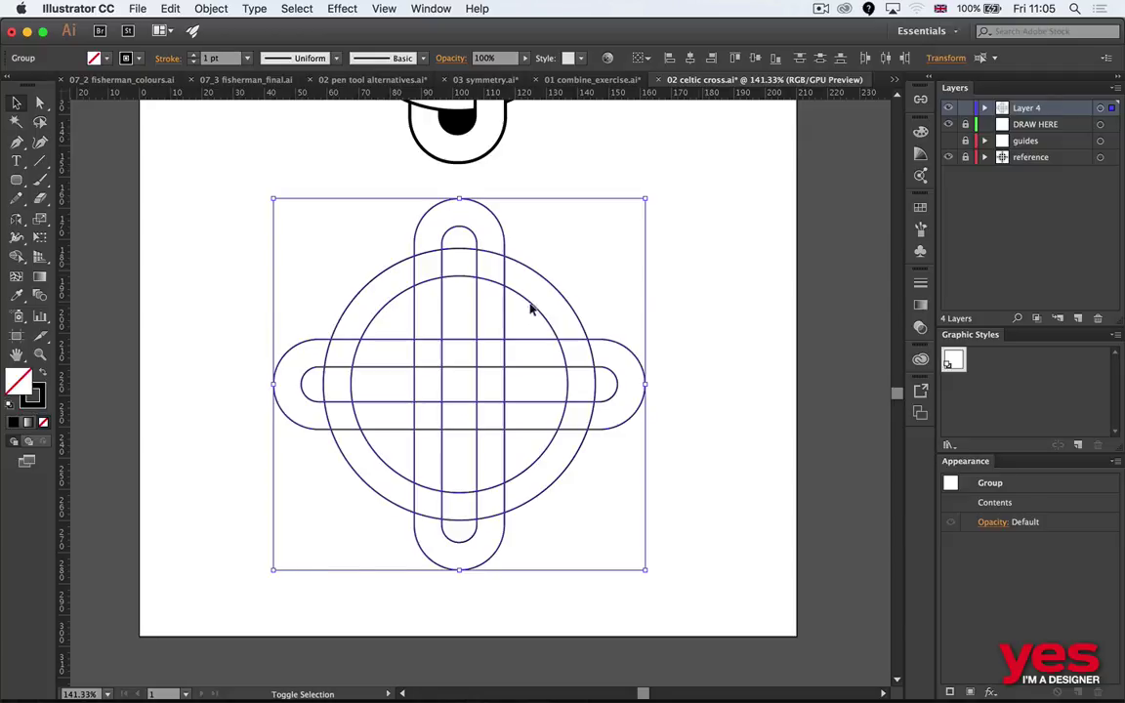
key(shift+x)
Fill the expanded shapes with red, set their stroke weight to 3 pt and deselect them.
click(99, 58)
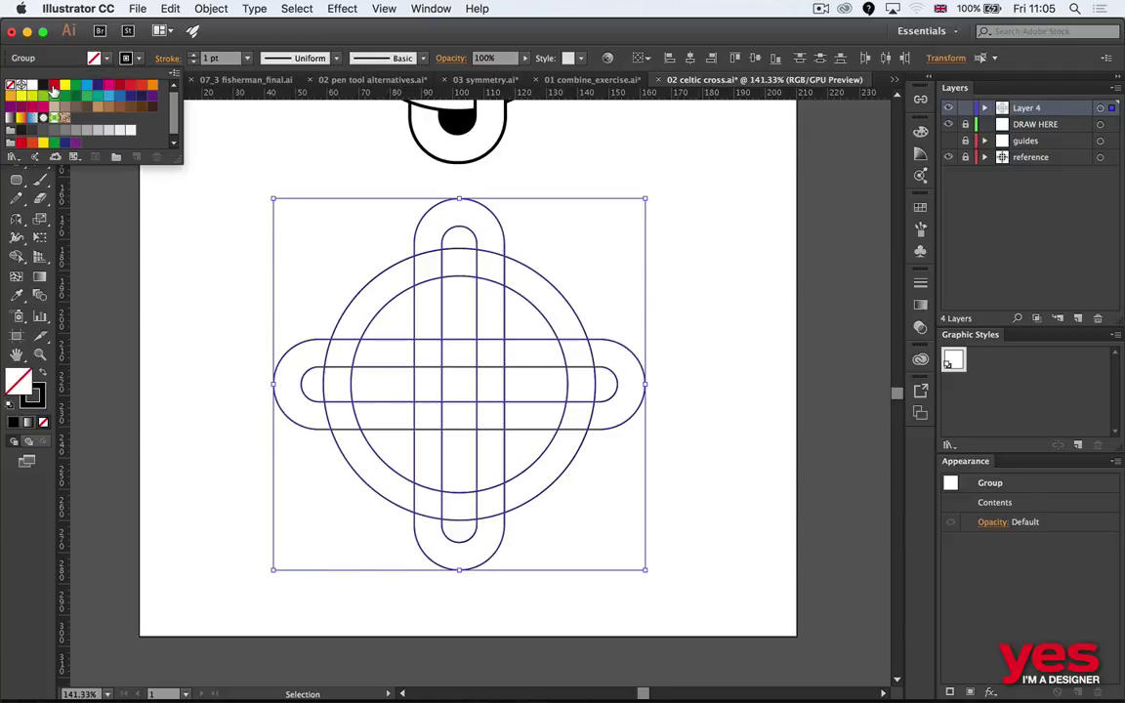
click(54, 84)
click(198, 61)
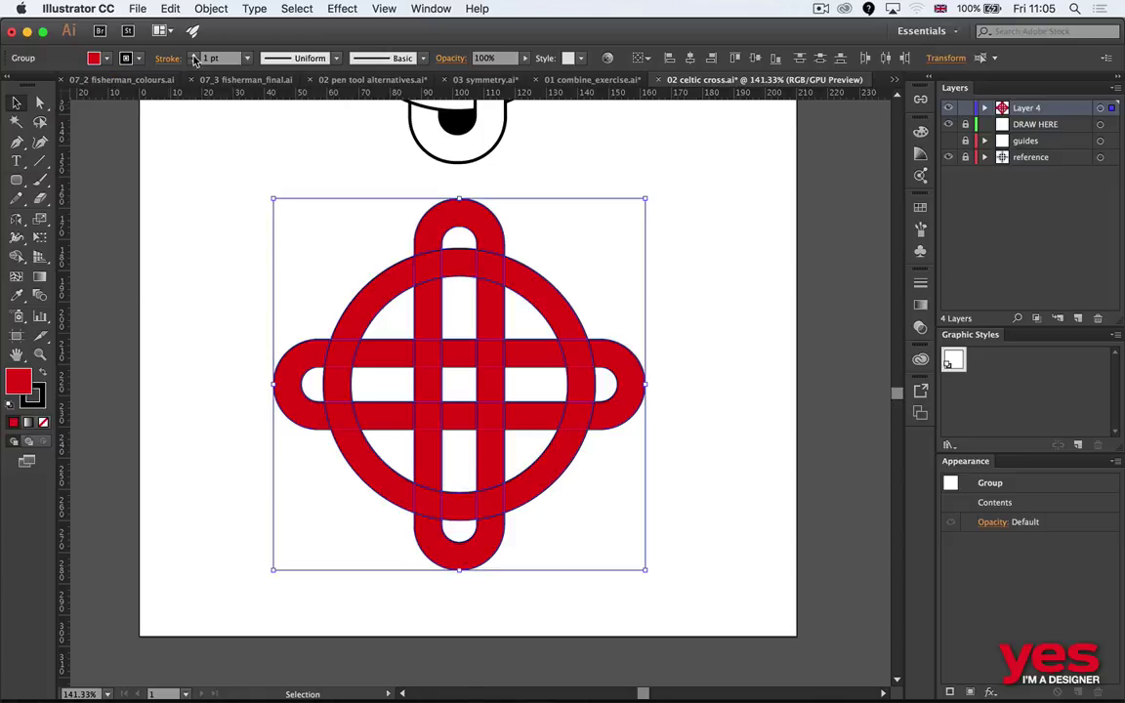
click(197, 60)
click(197, 61)
click(833, 217)
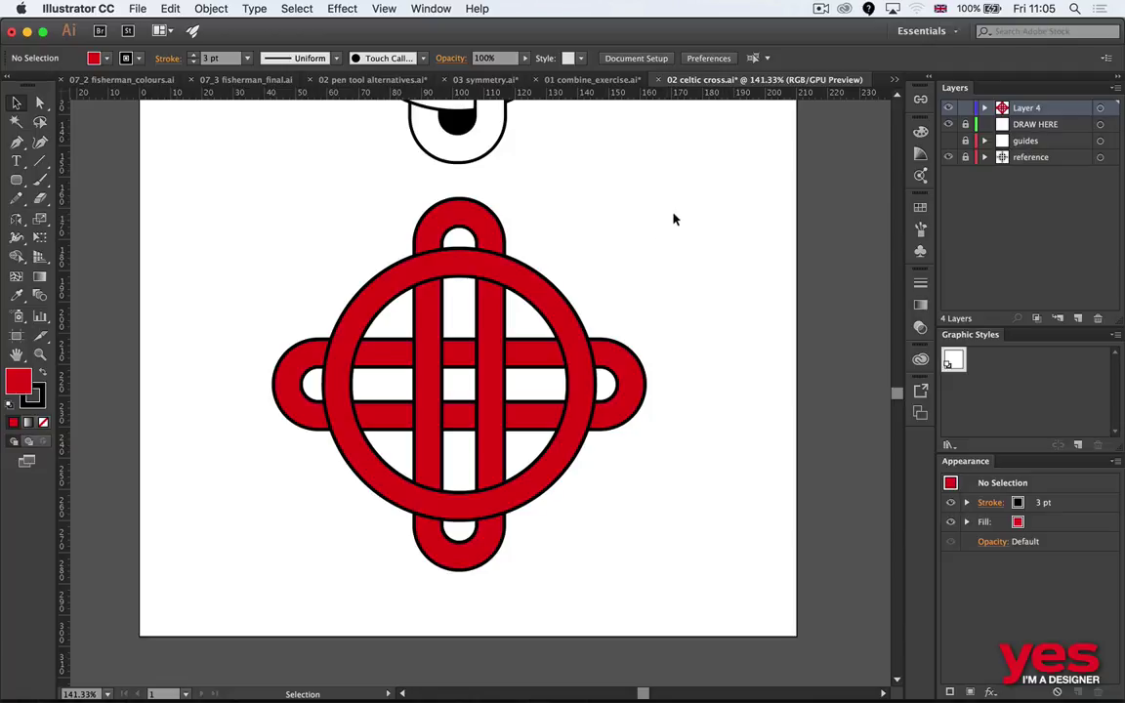
Select the whole cross and merge pieces with the Shape Builder so the rounded rectangles pass over the ring at alternating crossings.
drag(673, 211, 227, 586)
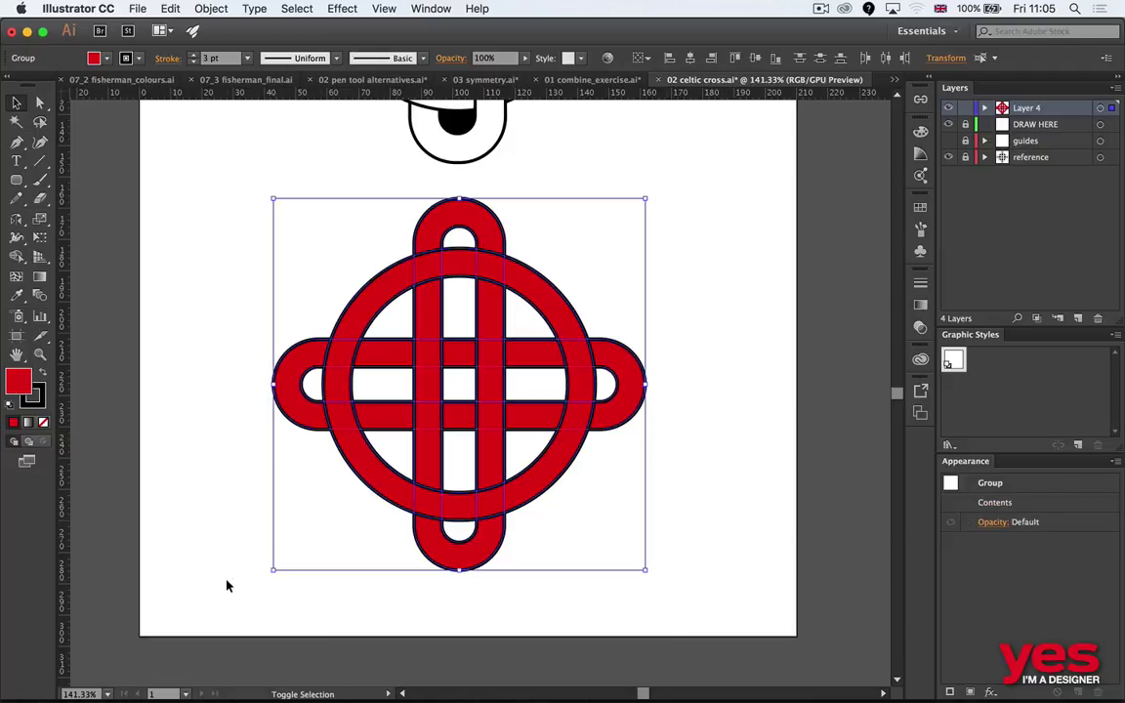
key(shift+m)
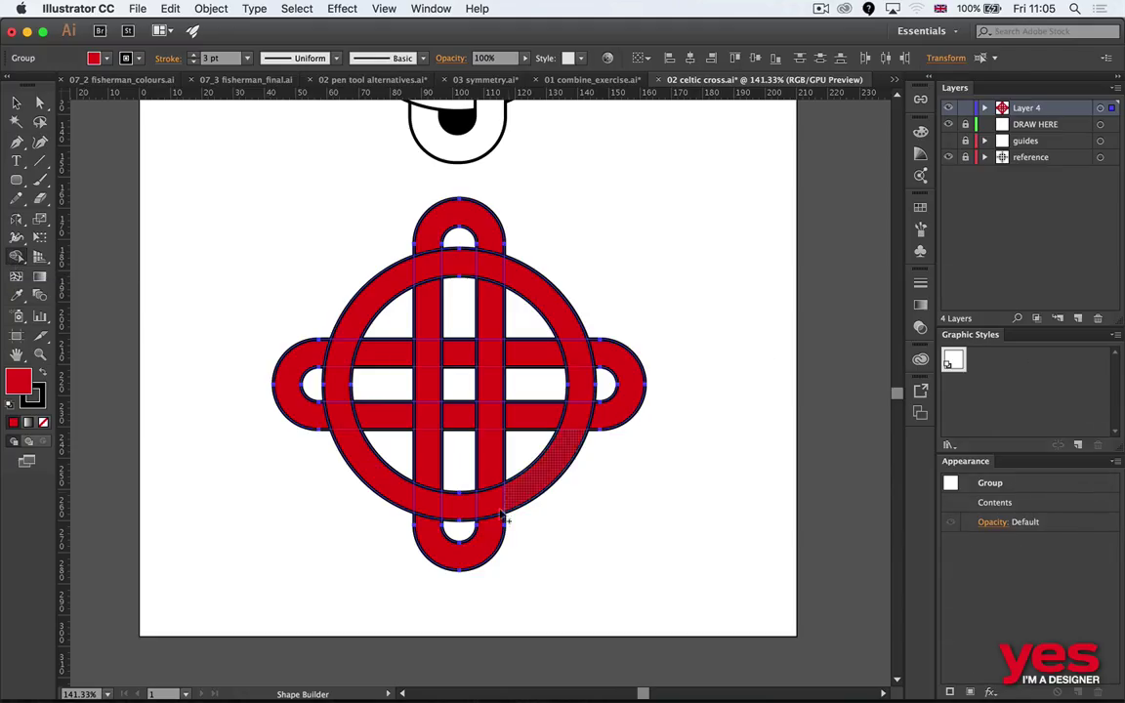
key(space)
drag(528, 488, 569, 486)
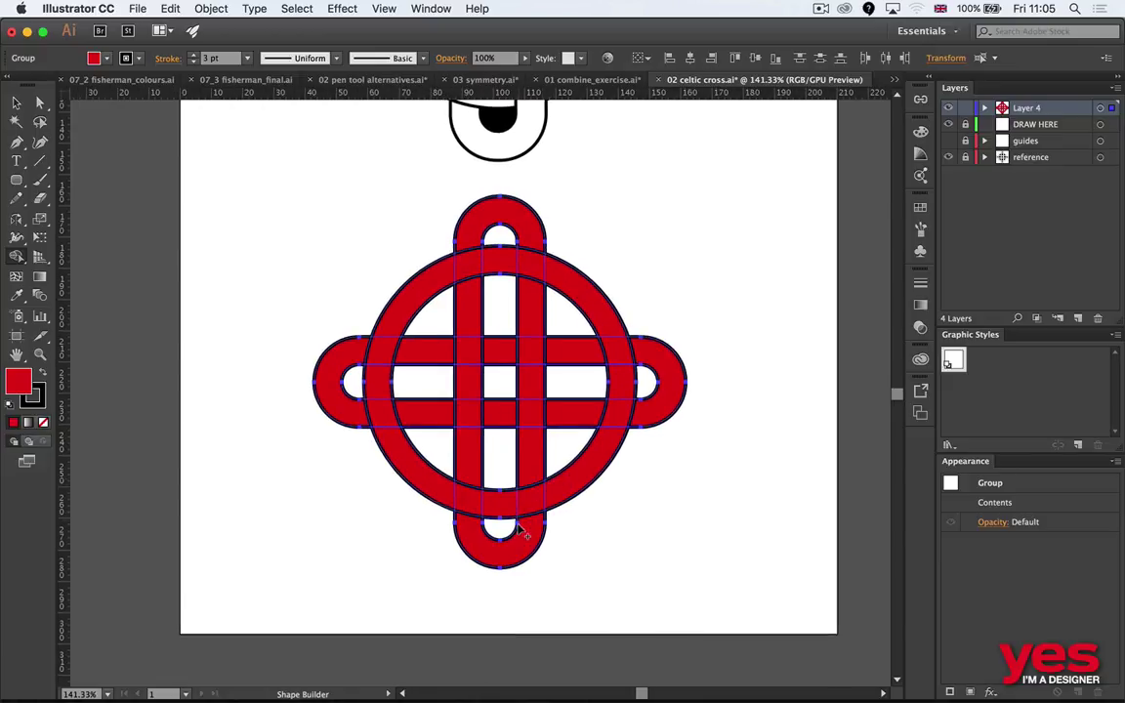
mouse_move(636, 415)
mouse_down()
mouse_move(652, 346)
mouse_move(585, 342)
mouse_up()
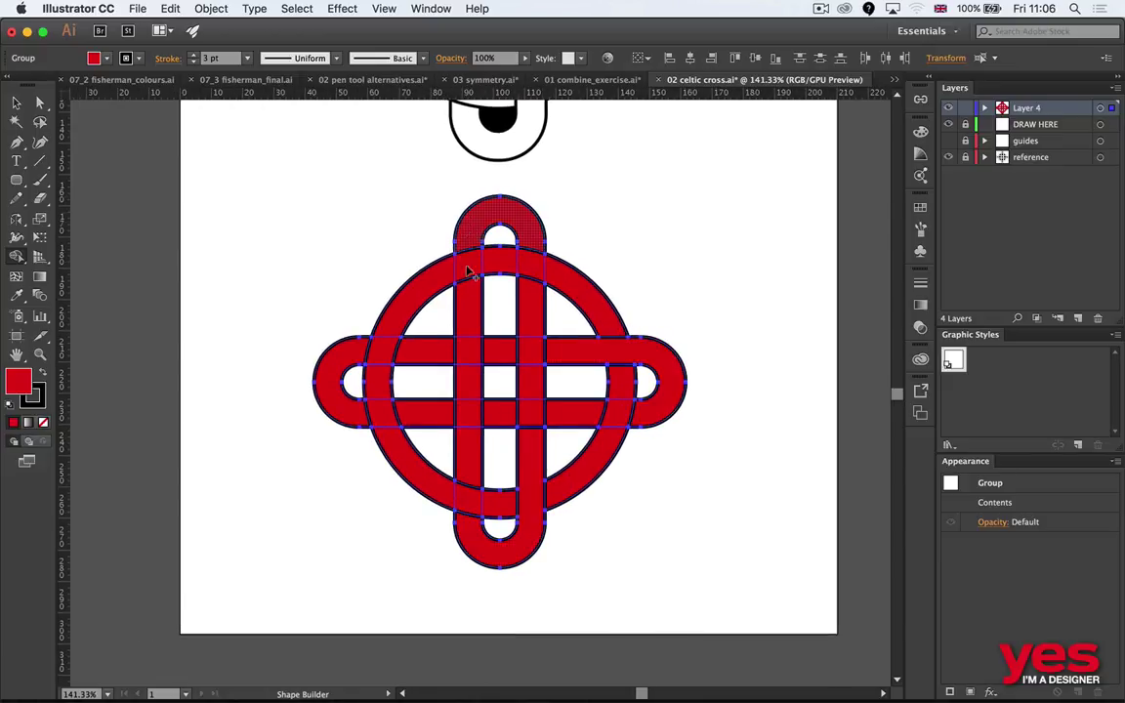
drag(469, 274, 444, 376)
drag(347, 385, 441, 426)
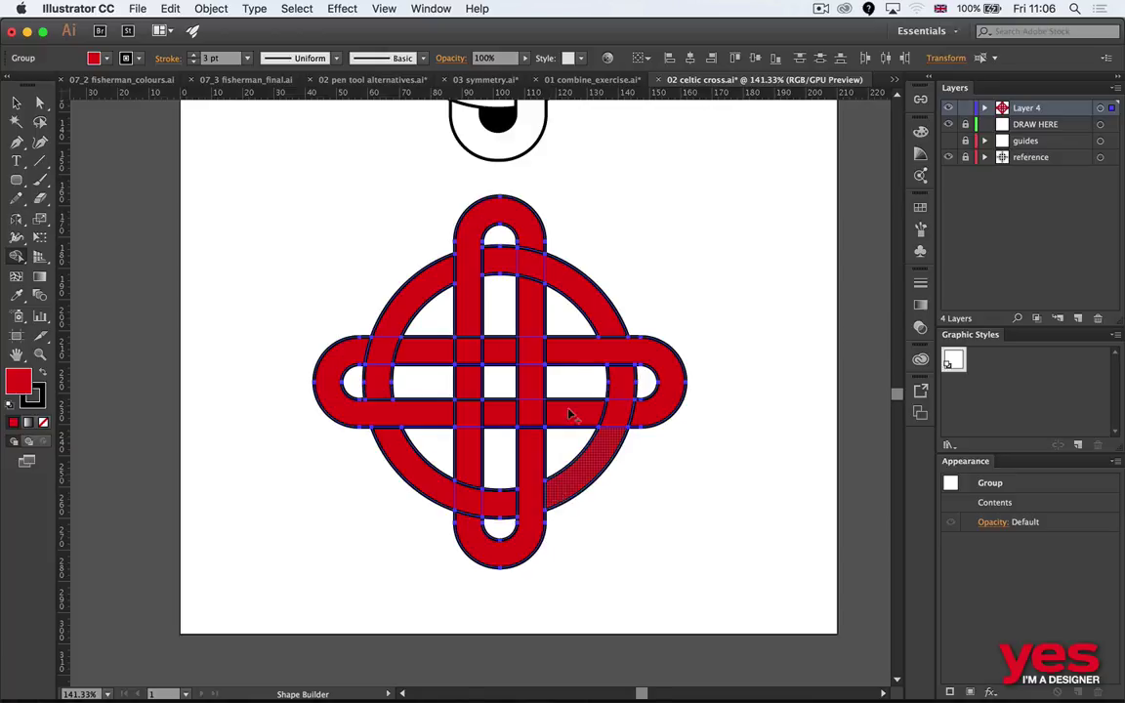
Merge the remaining ring and central band pieces with the Shape Builder to alternate over and under, and deselect the cross.
mouse_move(622, 258)
mouse_down()
mouse_move(600, 430)
mouse_move(595, 264)
mouse_move(547, 491)
mouse_move(580, 520)
mouse_up()
drag(459, 283, 488, 322)
key(super+z)
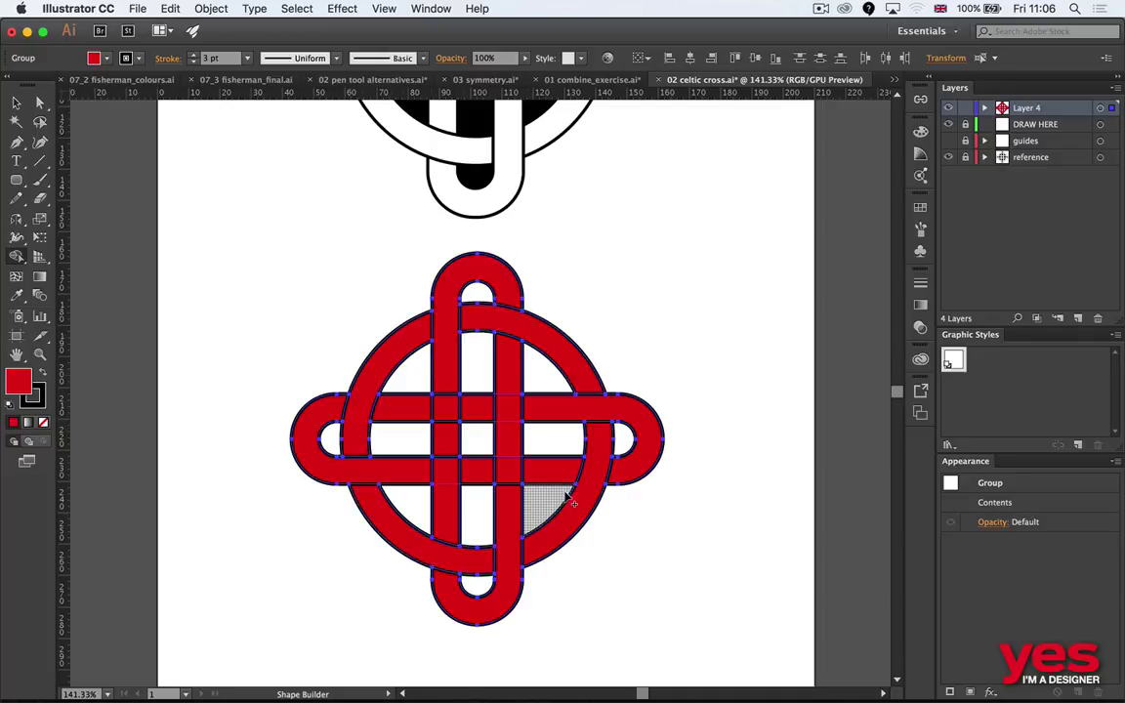
scroll(677, 342, up, 2)
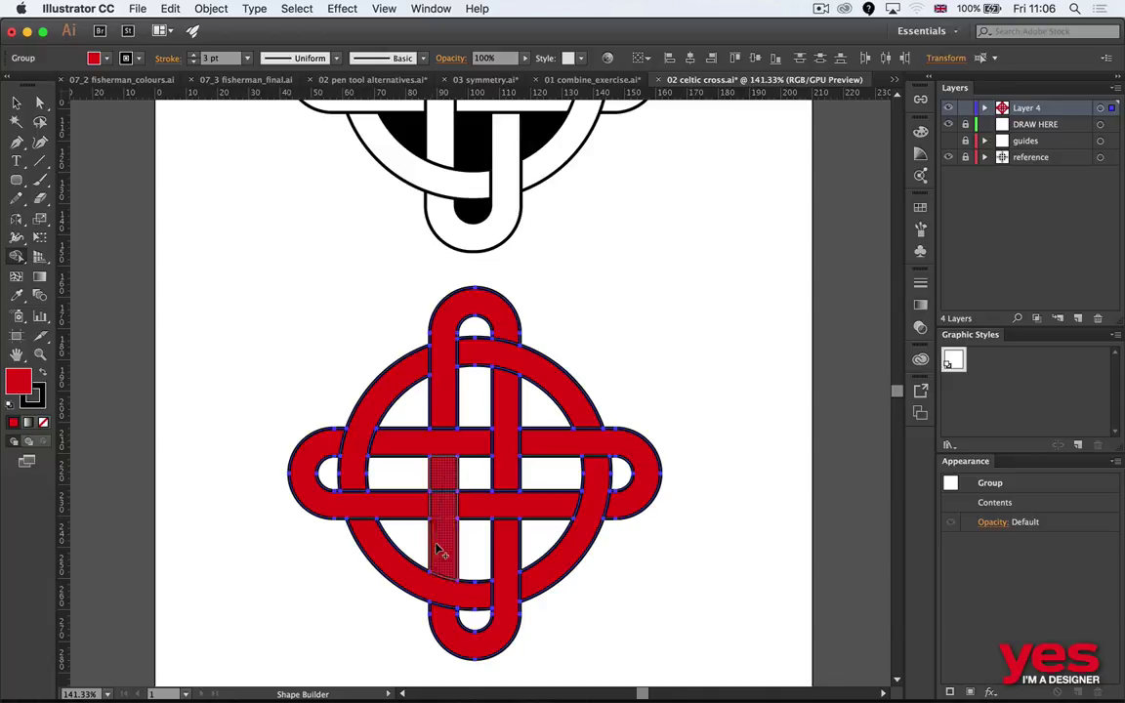
drag(463, 471, 577, 470)
key(v)
click(766, 334)
scroll(766, 334, down, 3)
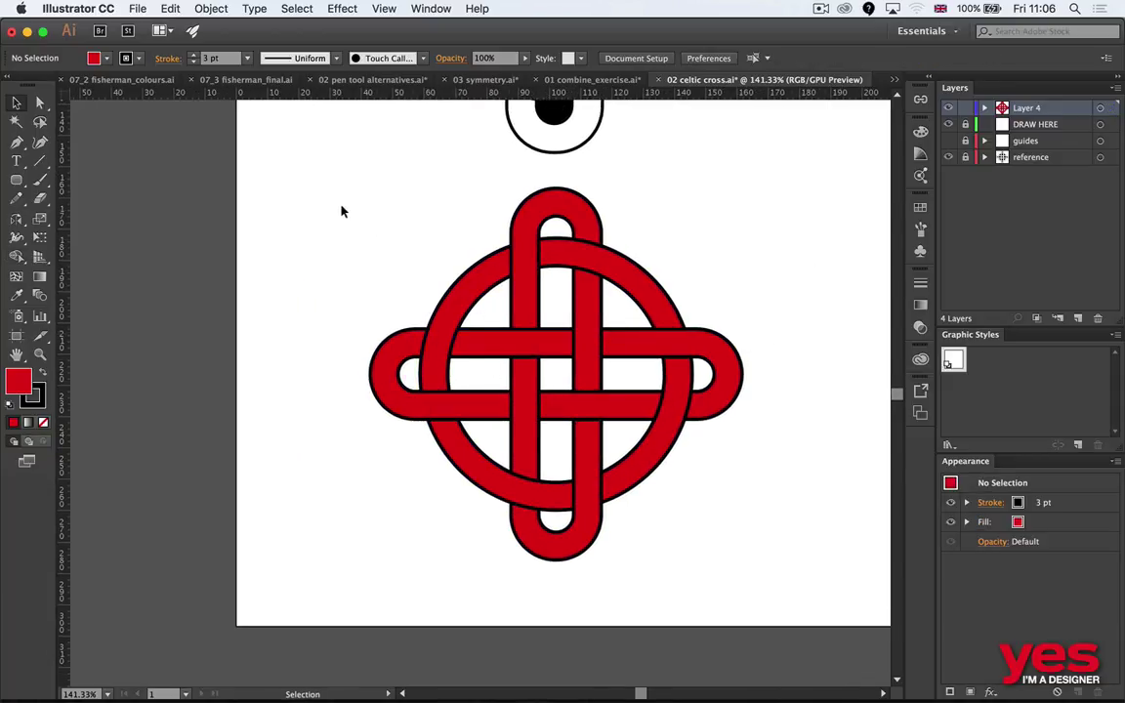
Select the whole cross, convert it to a Live Paint group and fill all pieces of the vertical rounded rectangle with blue.
drag(342, 211, 774, 589)
key(shift+m)
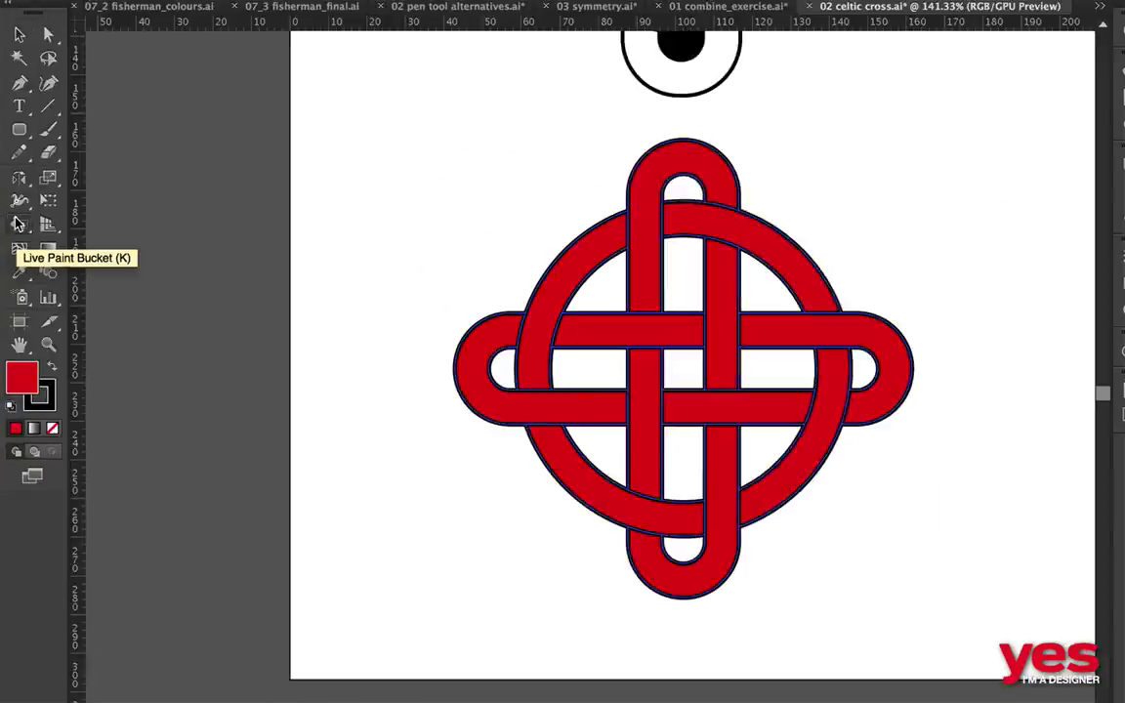
click(17, 224)
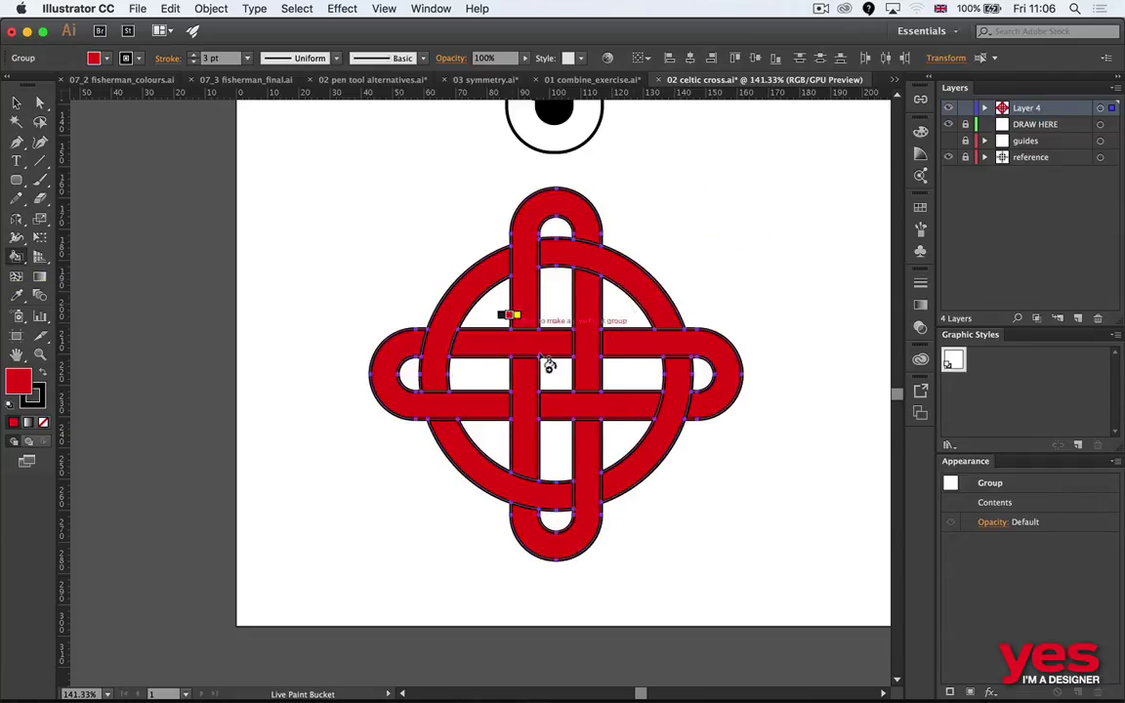
key(Right)
key(Right)
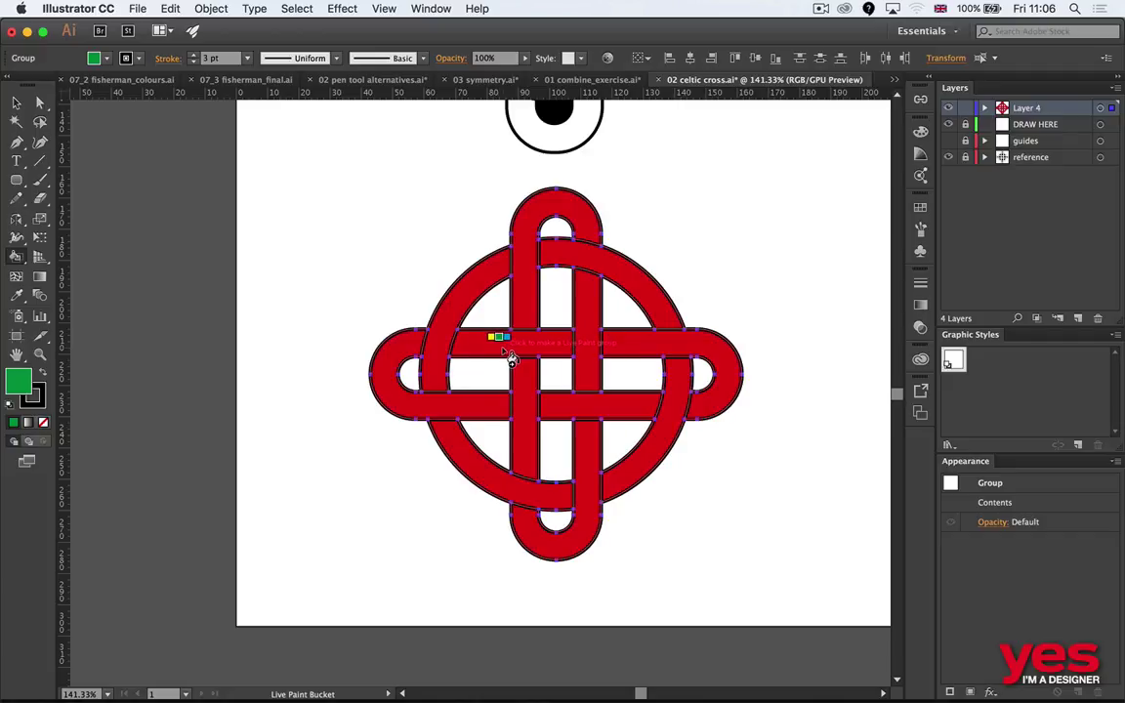
key(Right)
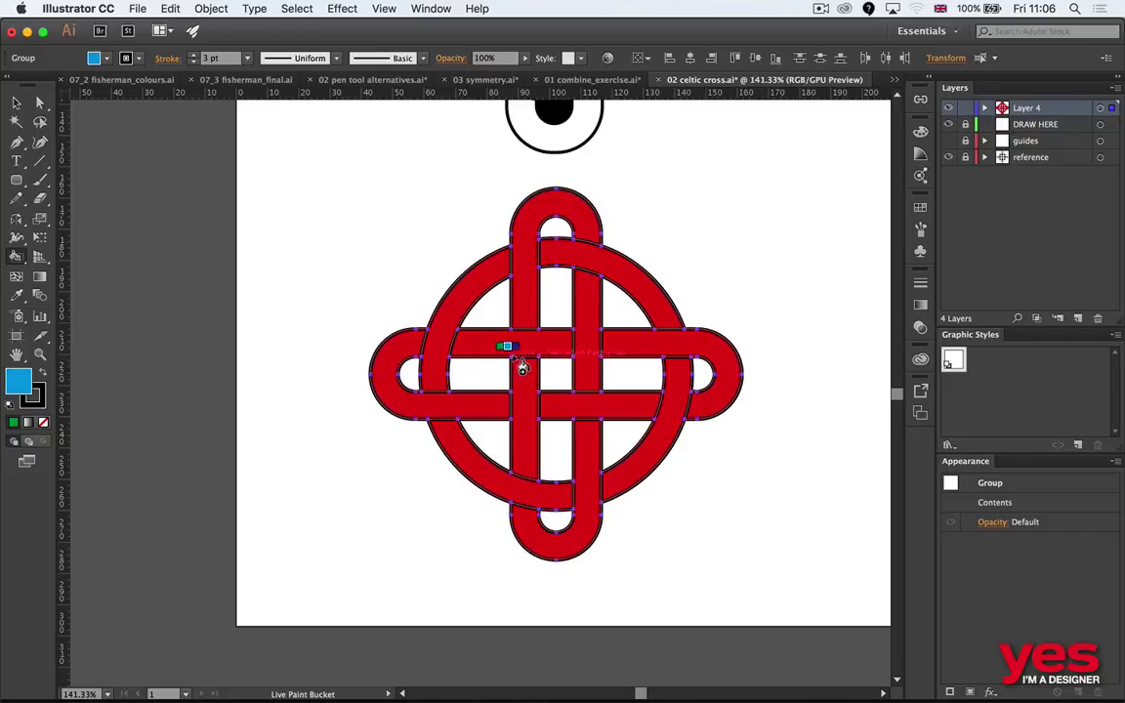
click(986, 108)
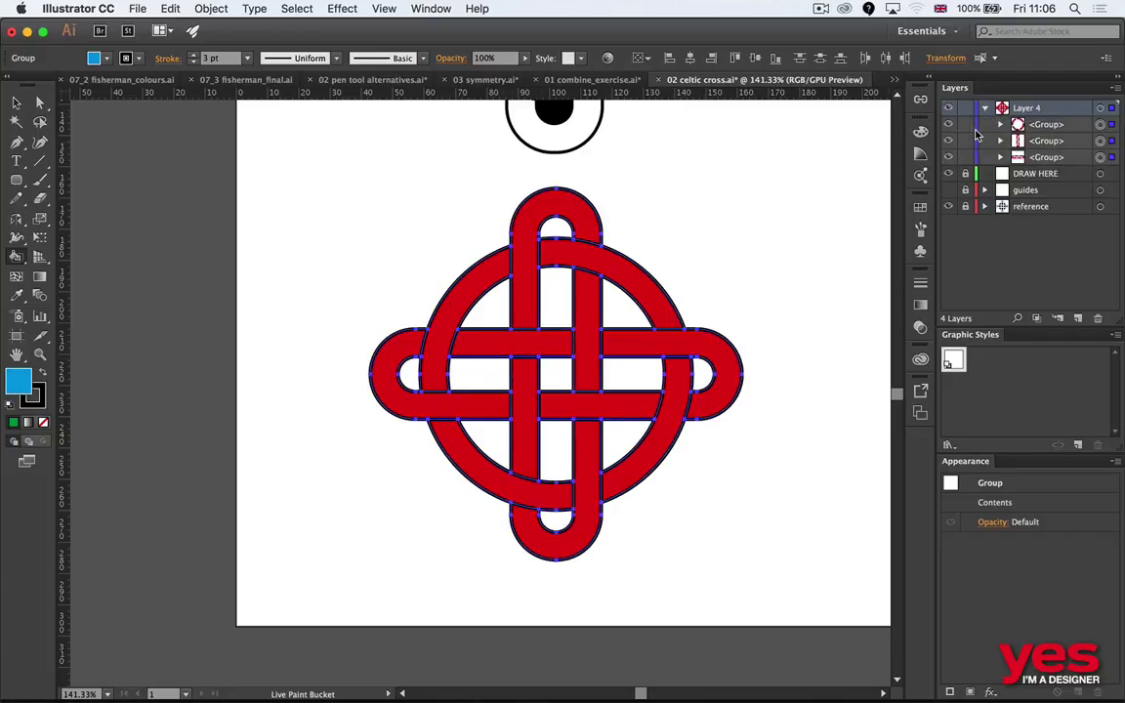
click(985, 108)
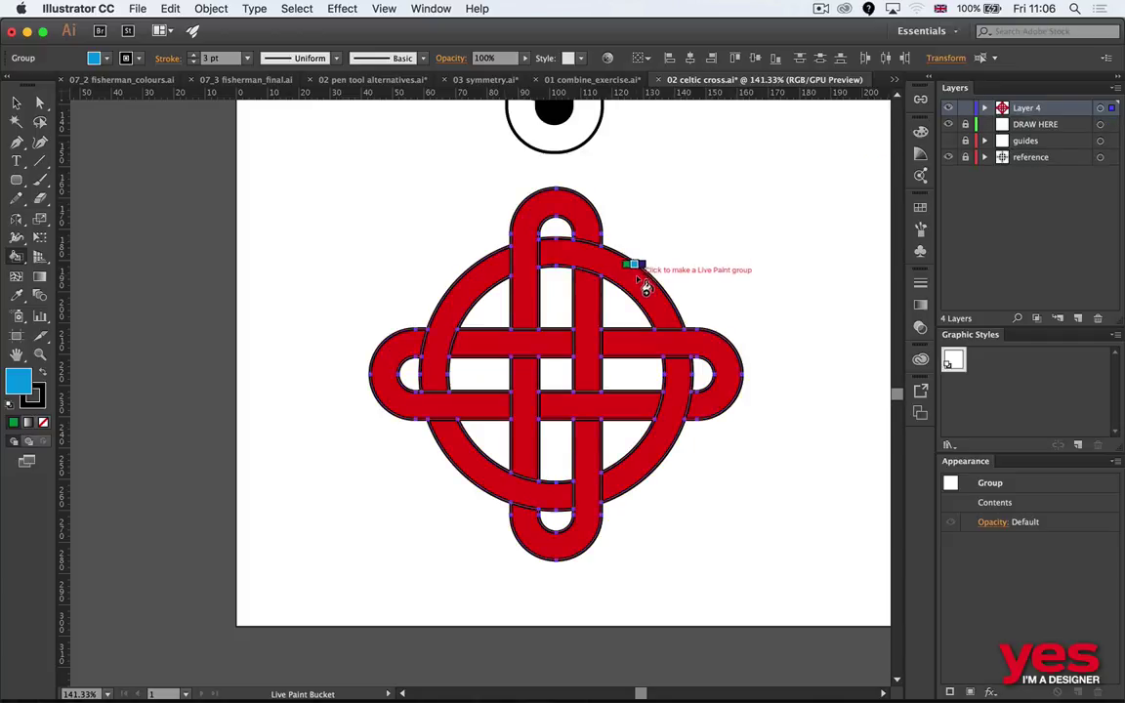
click(593, 338)
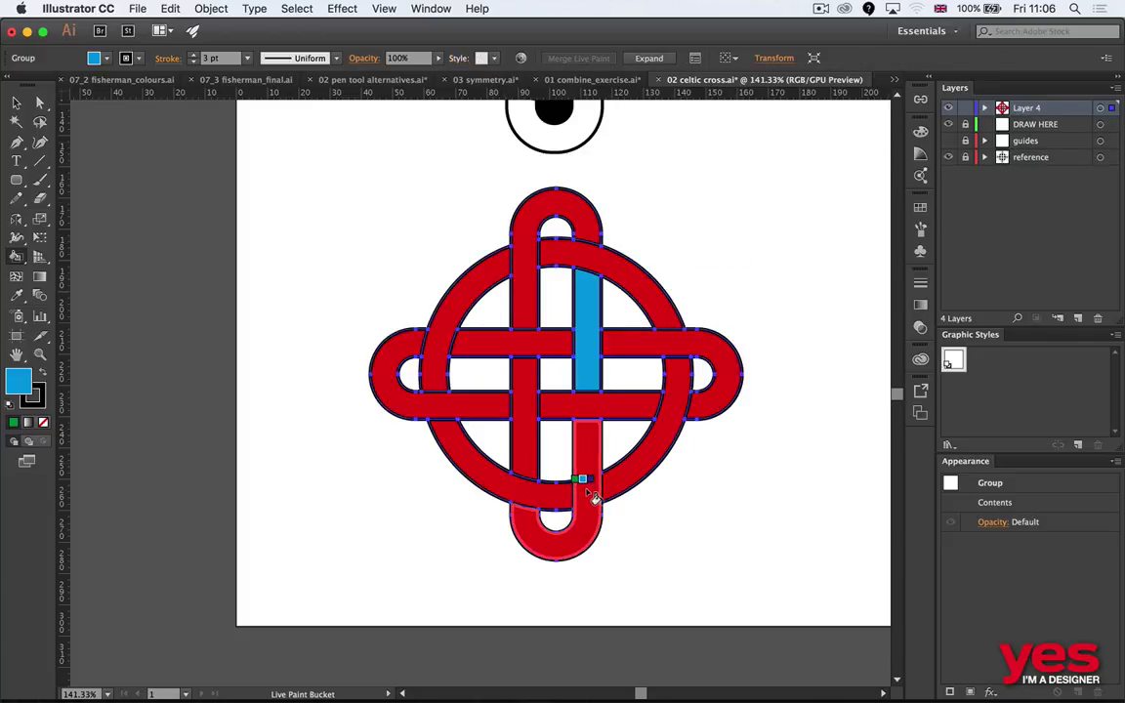
click(584, 474)
click(526, 417)
click(520, 239)
click(527, 281)
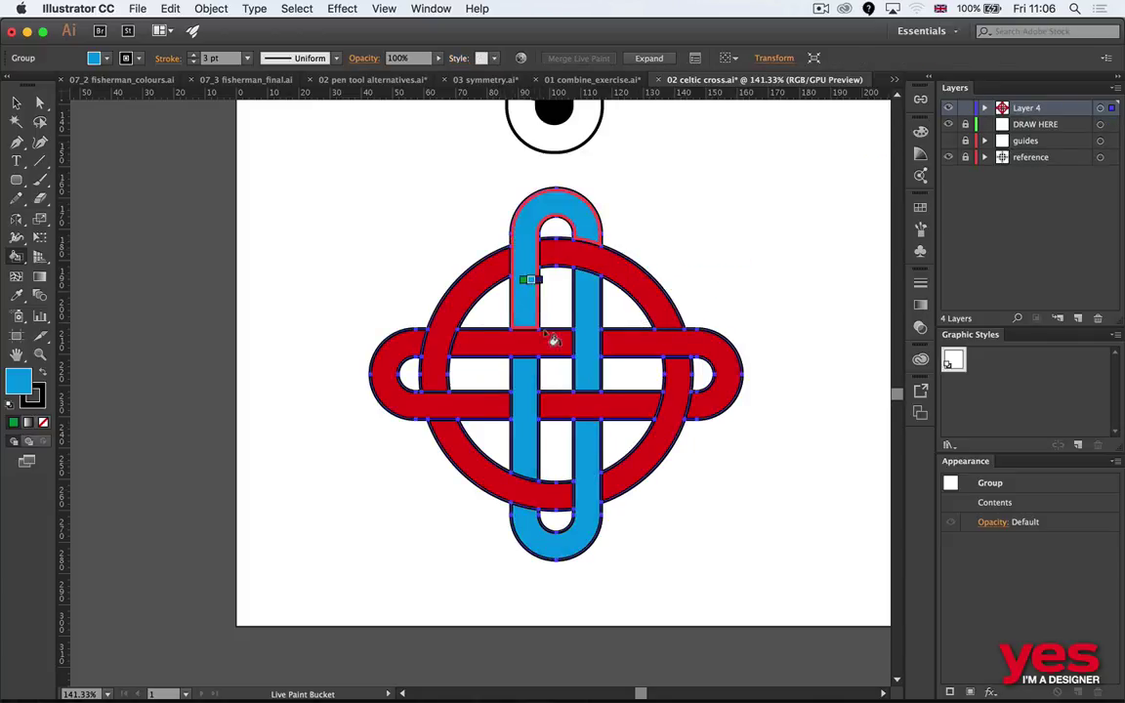
Fill all pieces of the horizontal rounded rectangle with orange using the Live Paint Bucket.
key(Left)
key(Left)
key(Left)
key(Left)
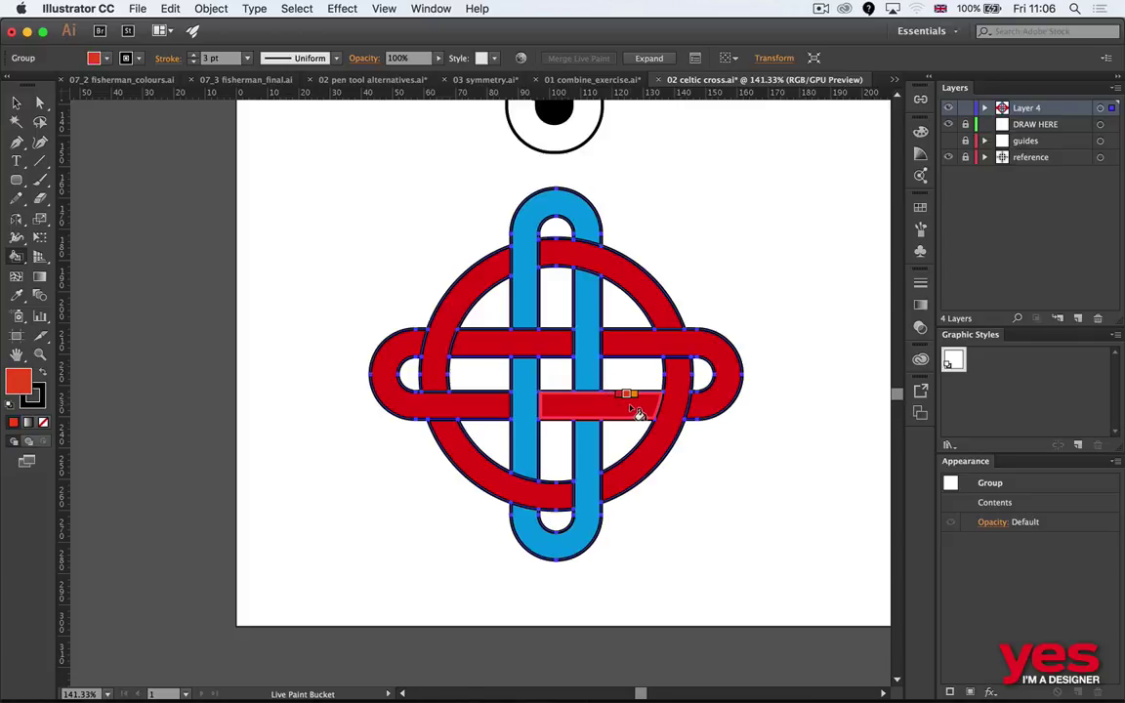
click(631, 404)
click(648, 337)
click(485, 348)
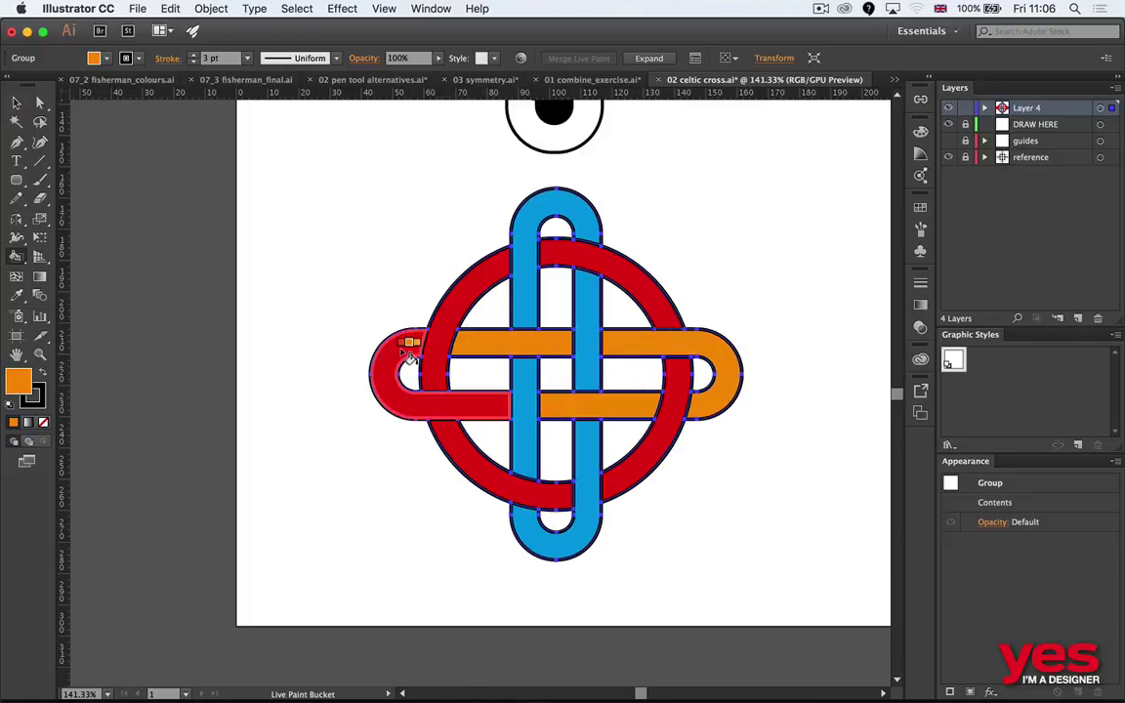
click(396, 333)
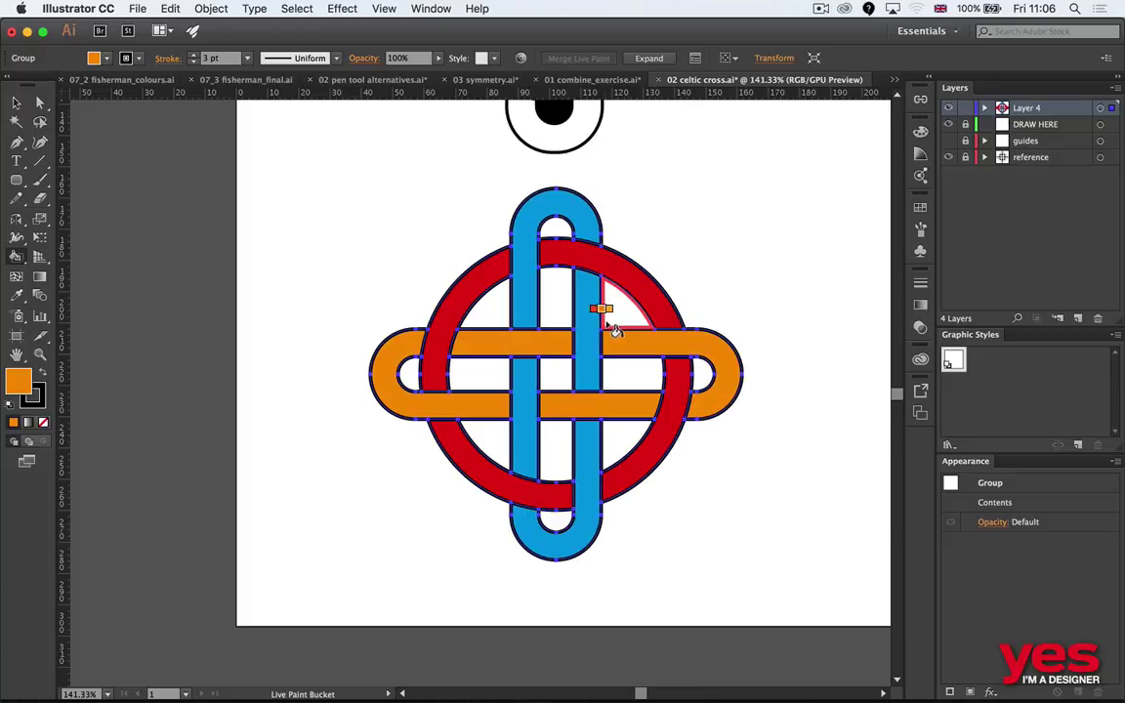
Fill the cross's four left openings and the upper and lower centre openings inside the ring with green Live Paint.
key(Left)
key(Left)
key(Left)
key(Left)
click(554, 305)
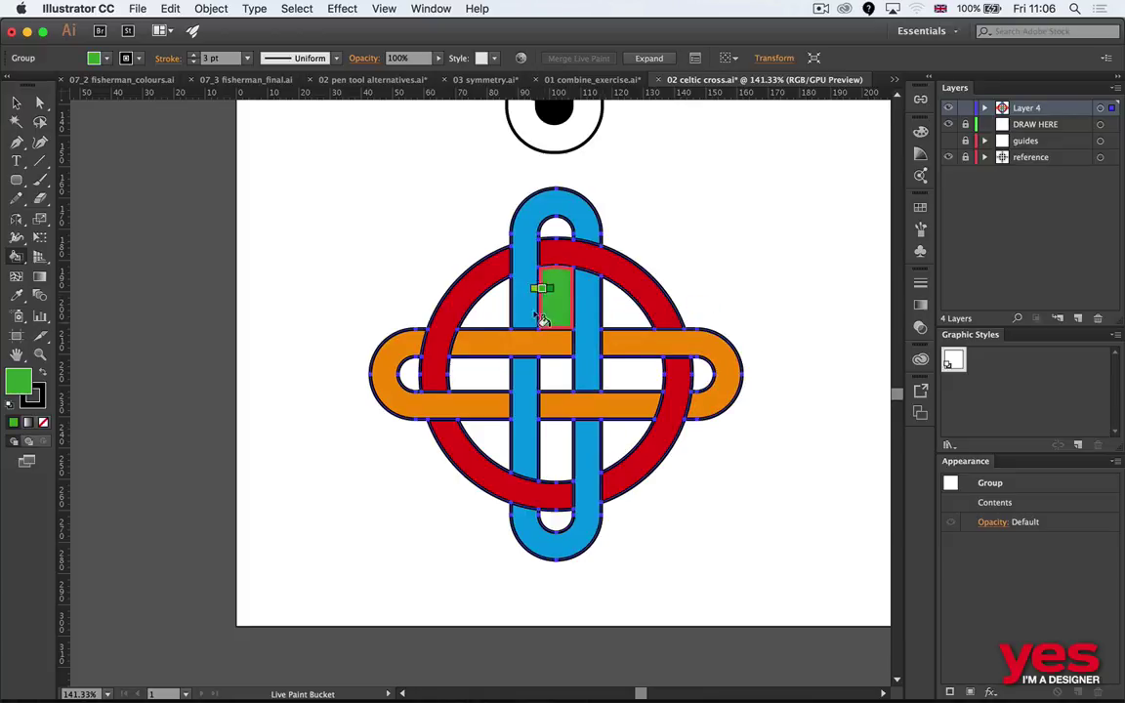
click(478, 307)
click(472, 384)
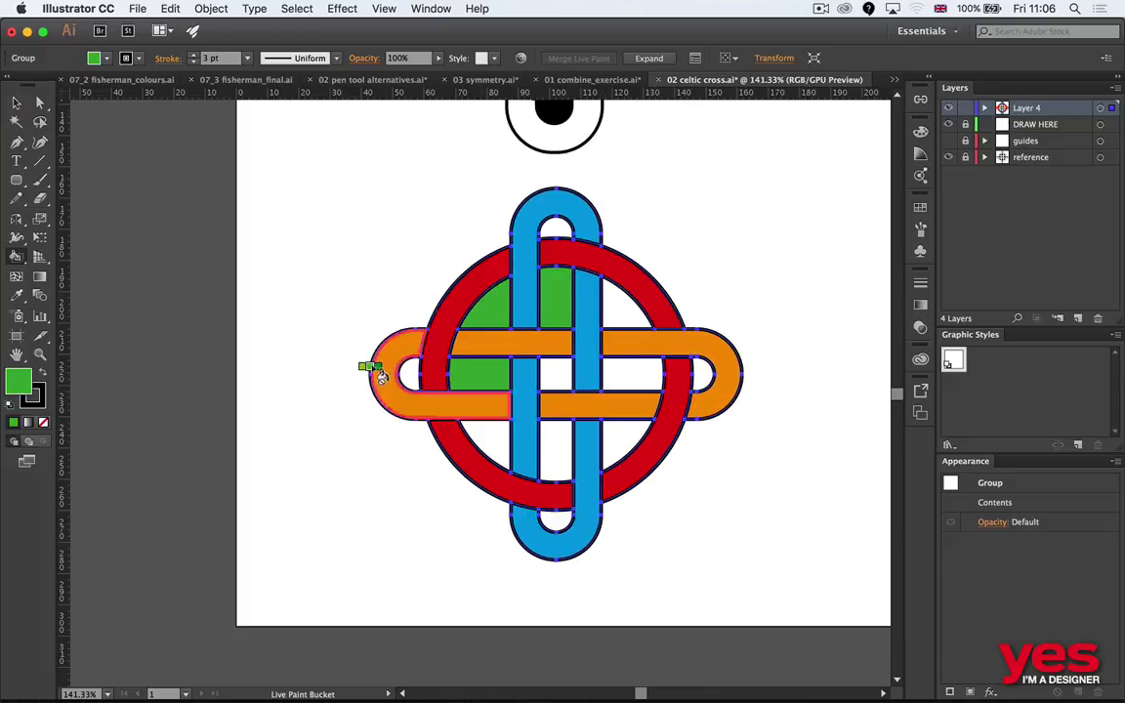
click(410, 376)
click(476, 434)
click(572, 459)
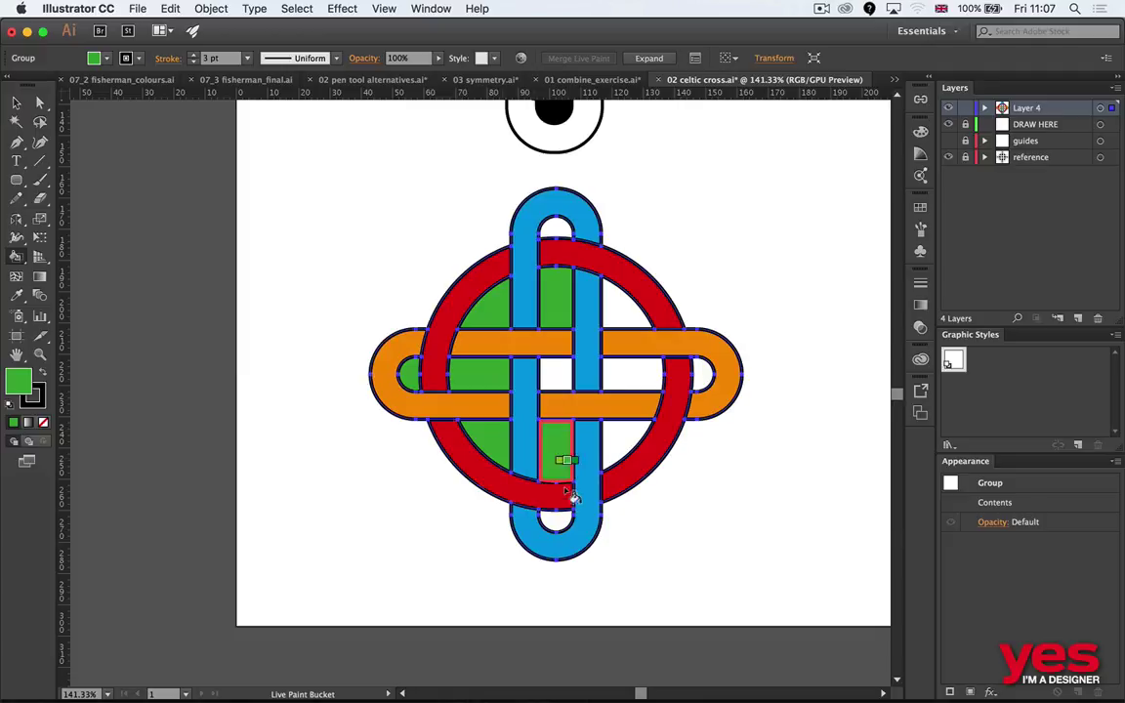
Fill the central, right-hand, bottom loop and top loop openings with green Live Paint and deselect the cross.
click(553, 520)
click(557, 377)
click(650, 383)
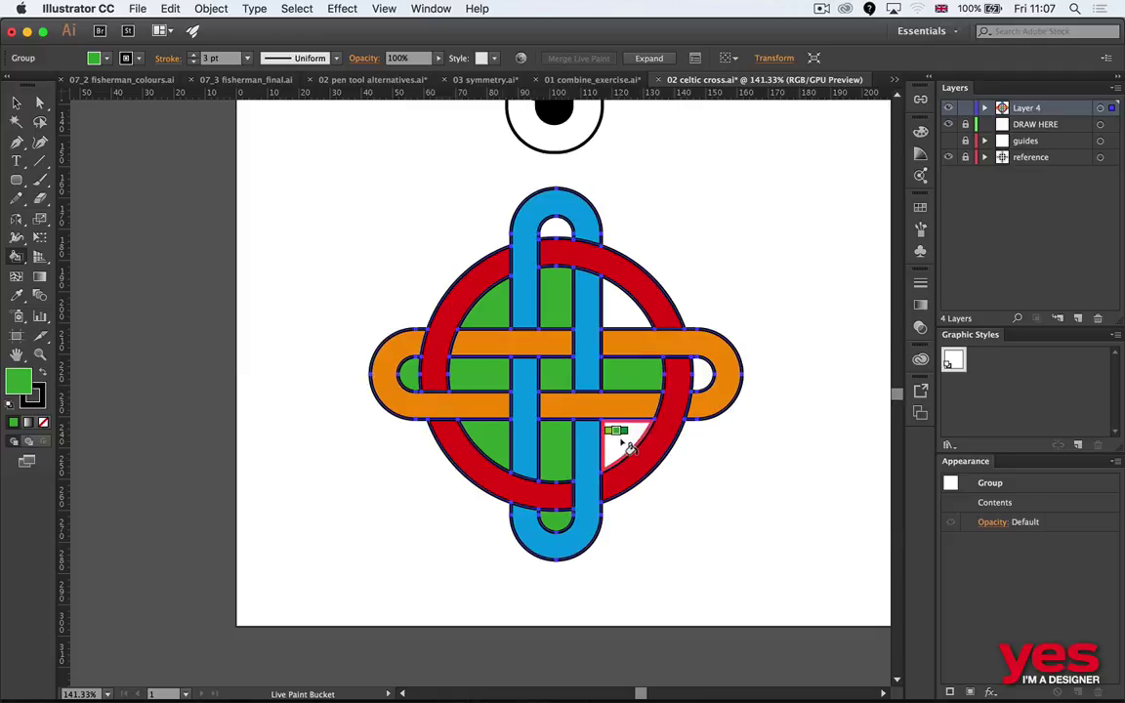
click(615, 440)
click(615, 314)
click(703, 376)
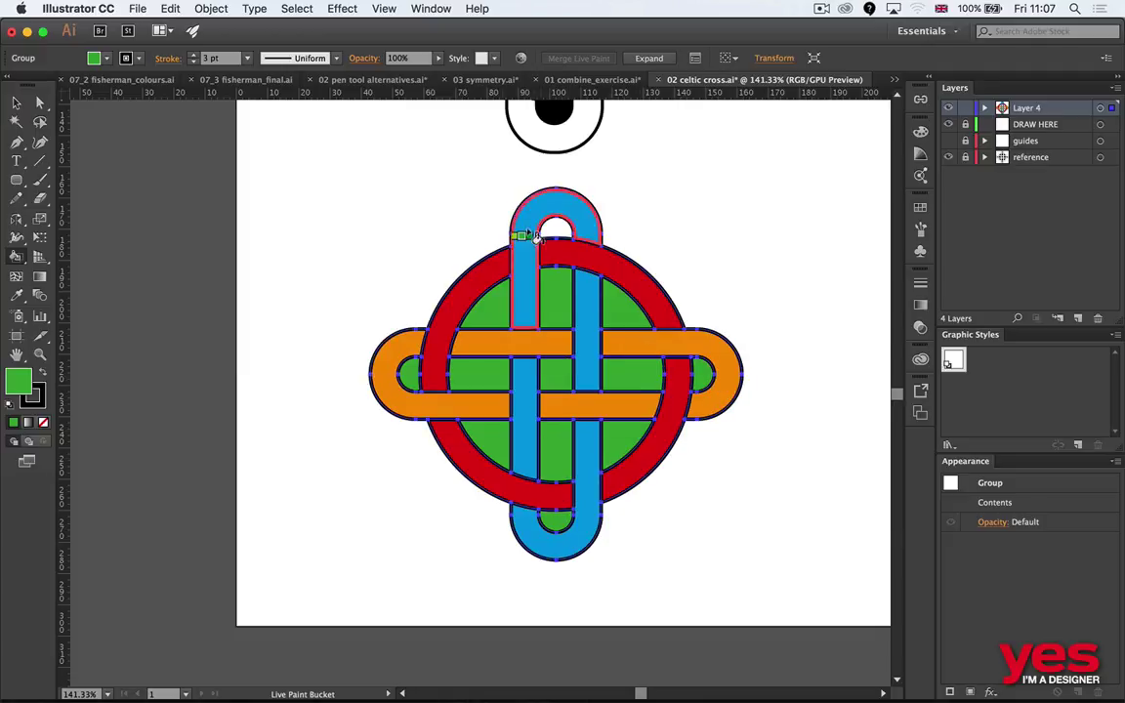
click(553, 229)
key(v)
click(759, 264)
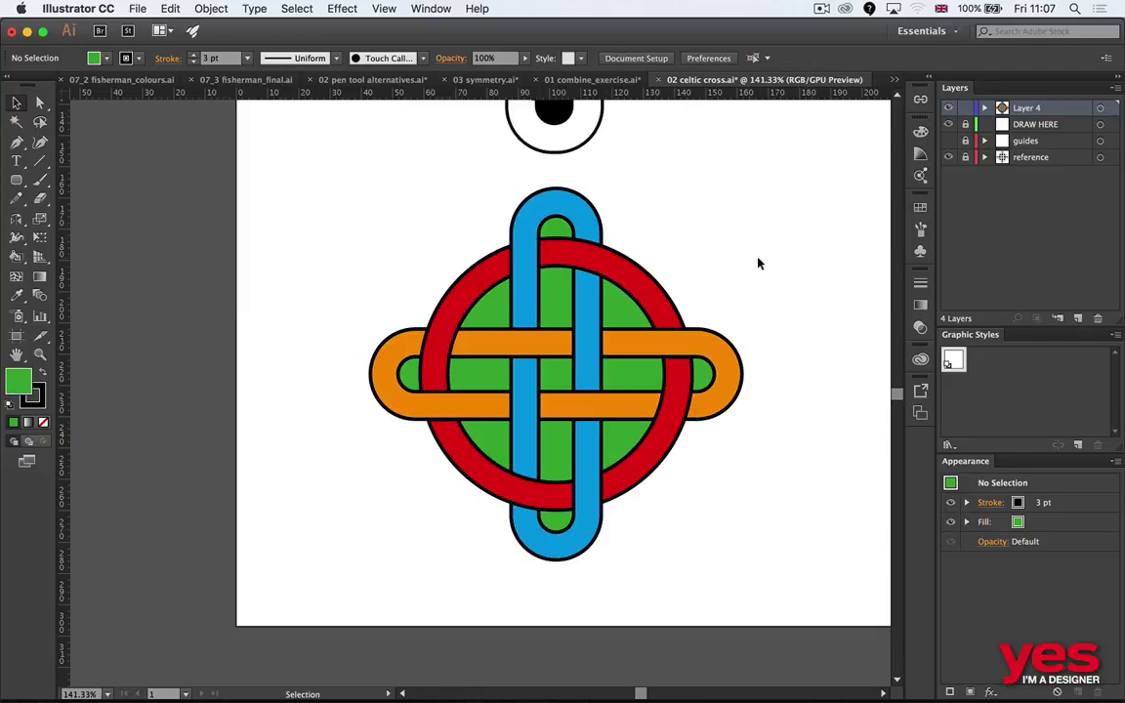
Select the cross, open Recolor Artwork and include black in the recolouring by adding a new colour to the harmony.
mouse_move(797, 187)
mouse_down()
mouse_move(591, 284)
mouse_move(337, 572)
mouse_up()
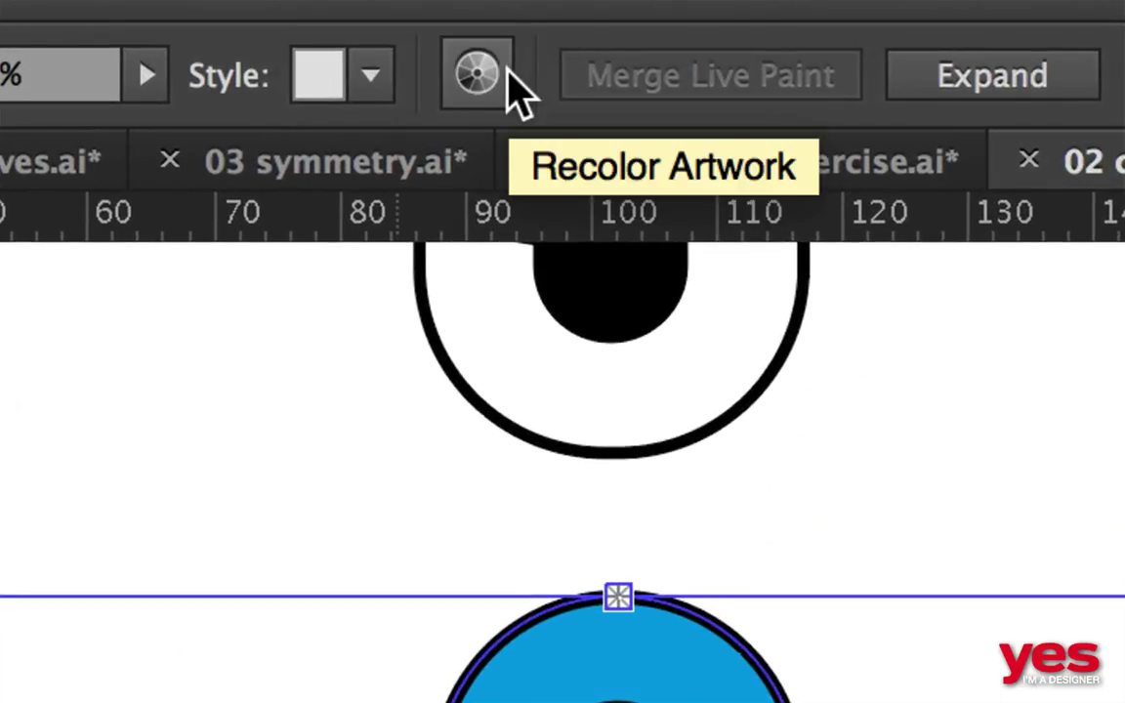
click(494, 84)
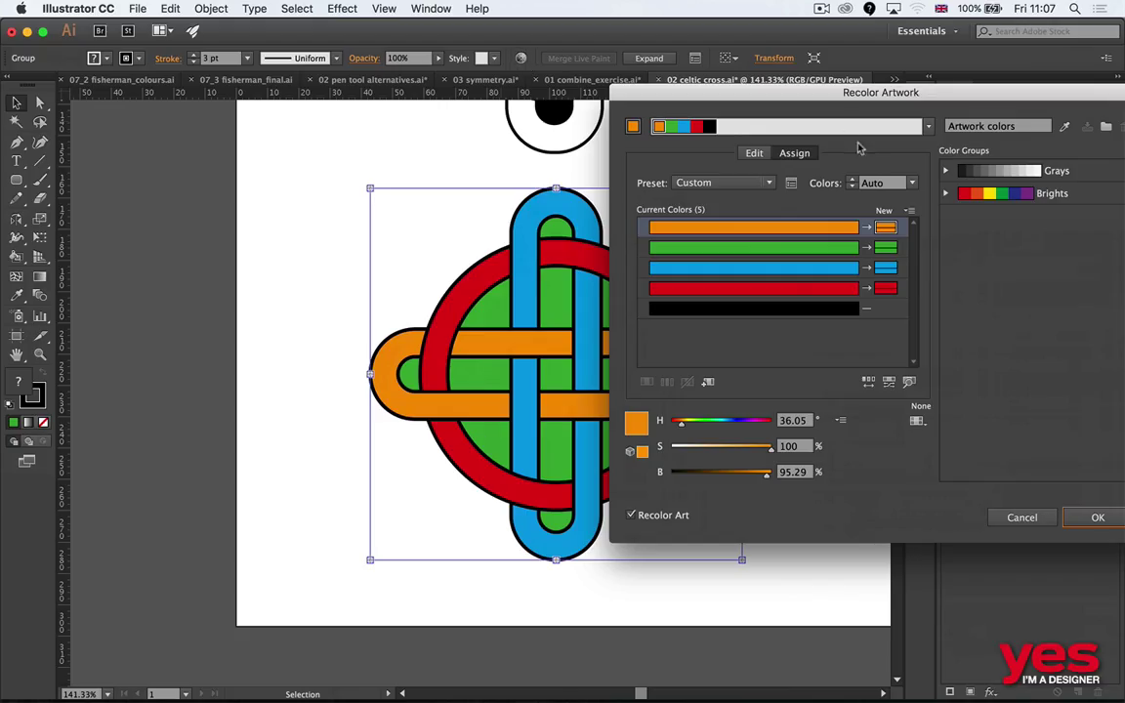
drag(815, 93, 587, 108)
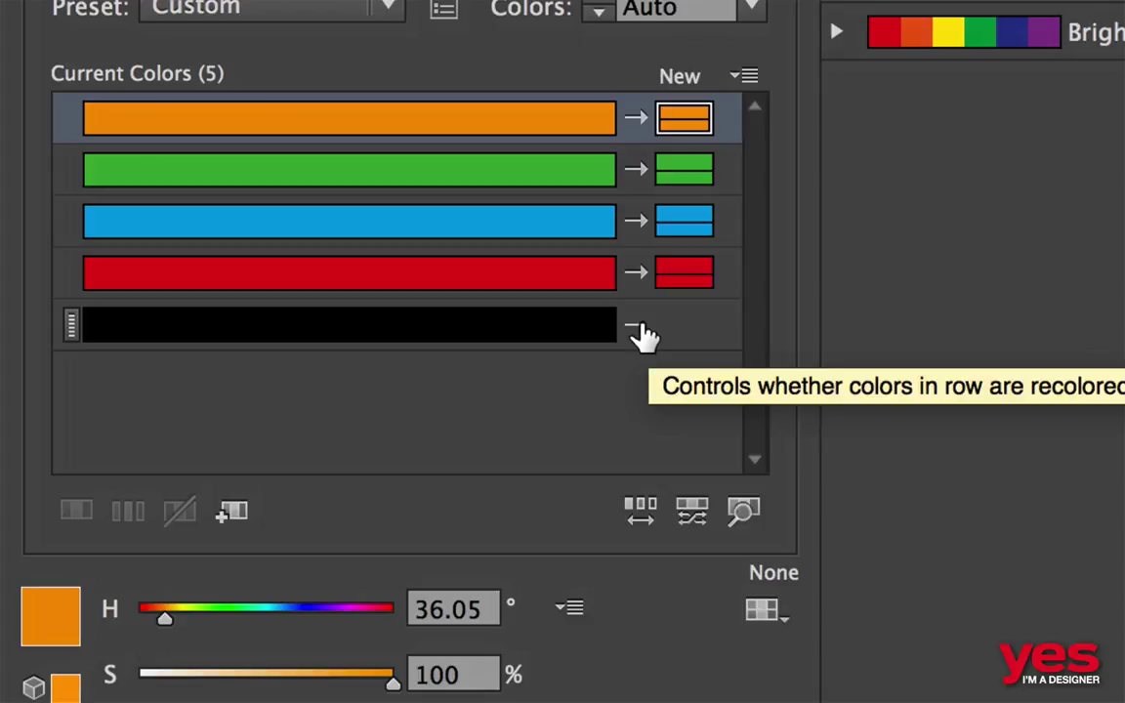
click(640, 332)
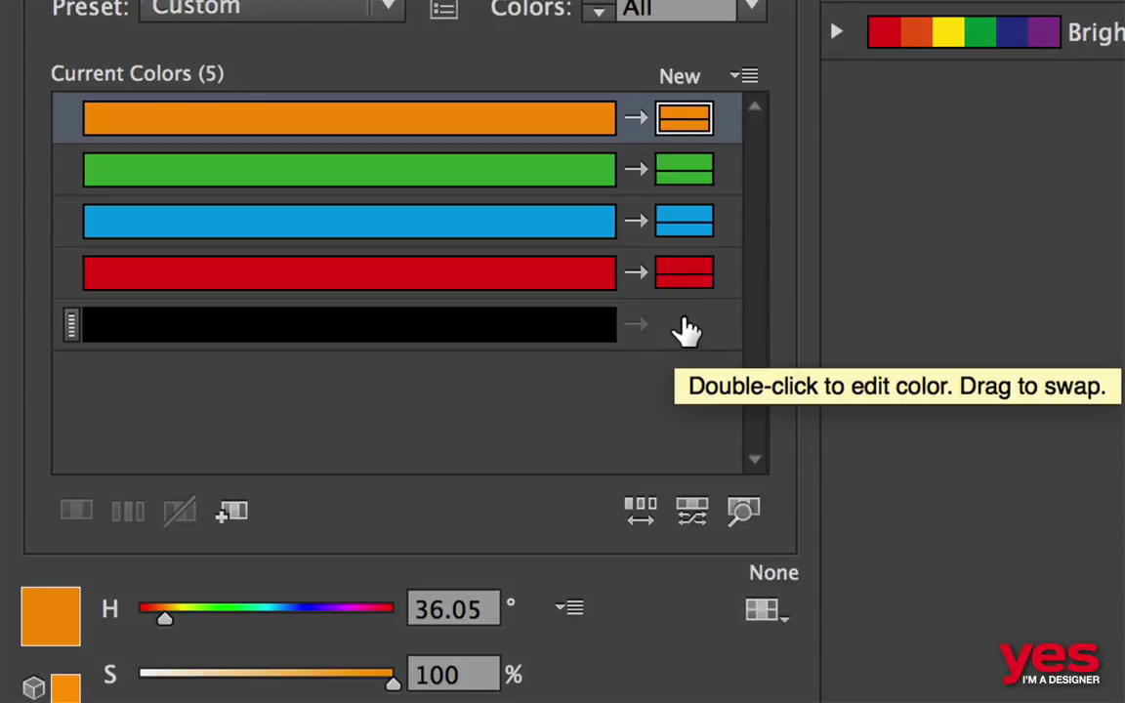
click(681, 330)
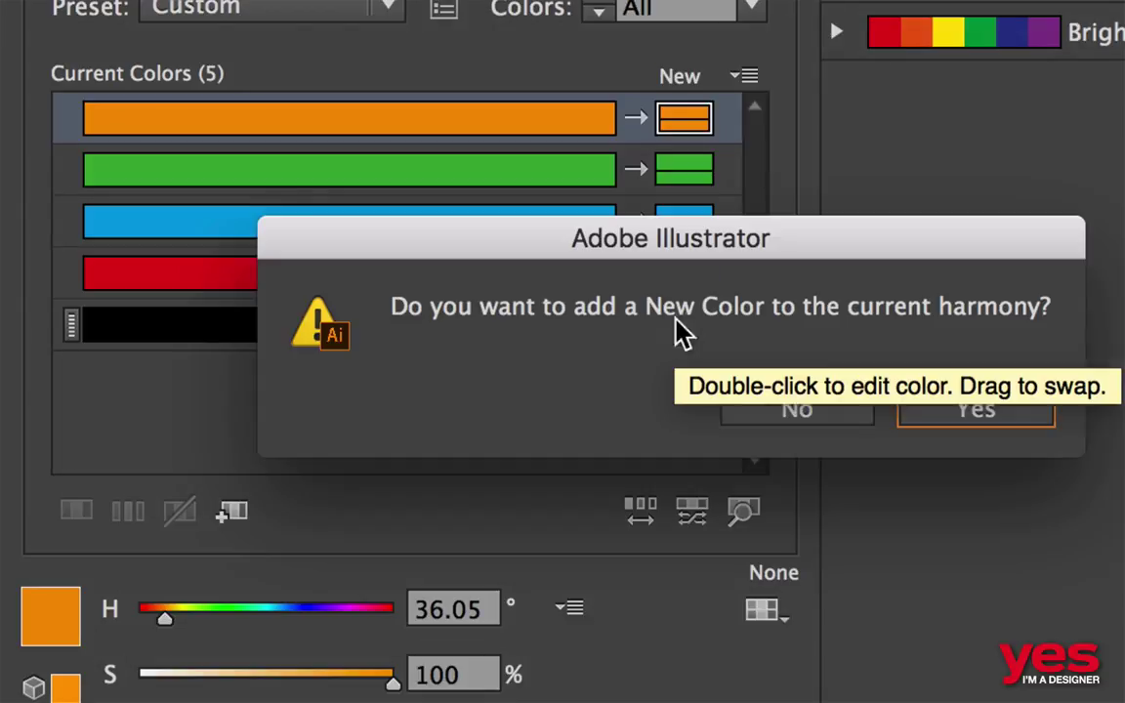
click(943, 408)
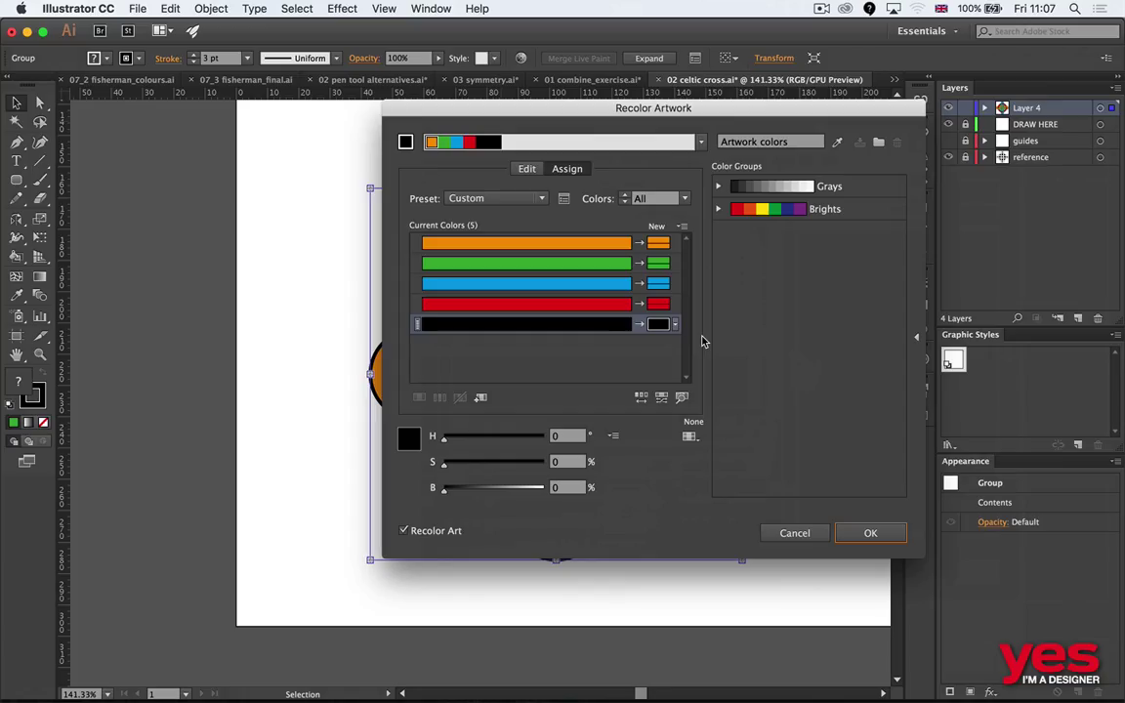
Edit the colours on the Recolor Artwork wheel, shifting orange to blue-violet, red to purple and green to teal.
click(630, 303)
click(546, 242)
click(571, 283)
click(528, 169)
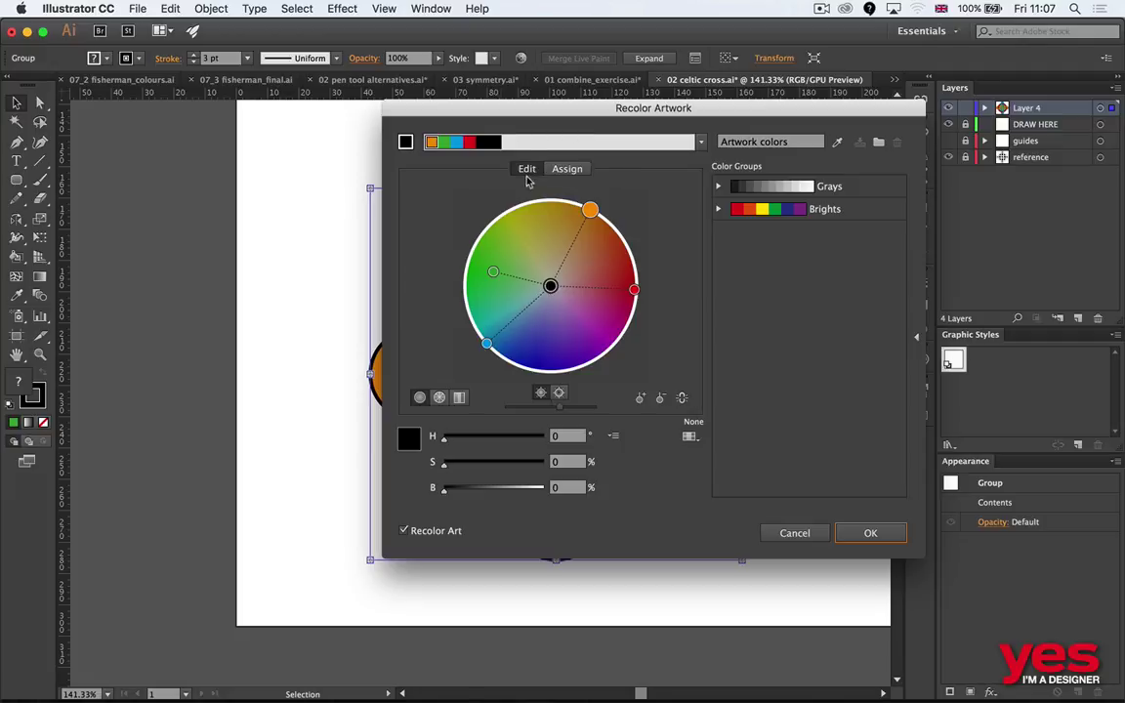
drag(606, 115, 884, 157)
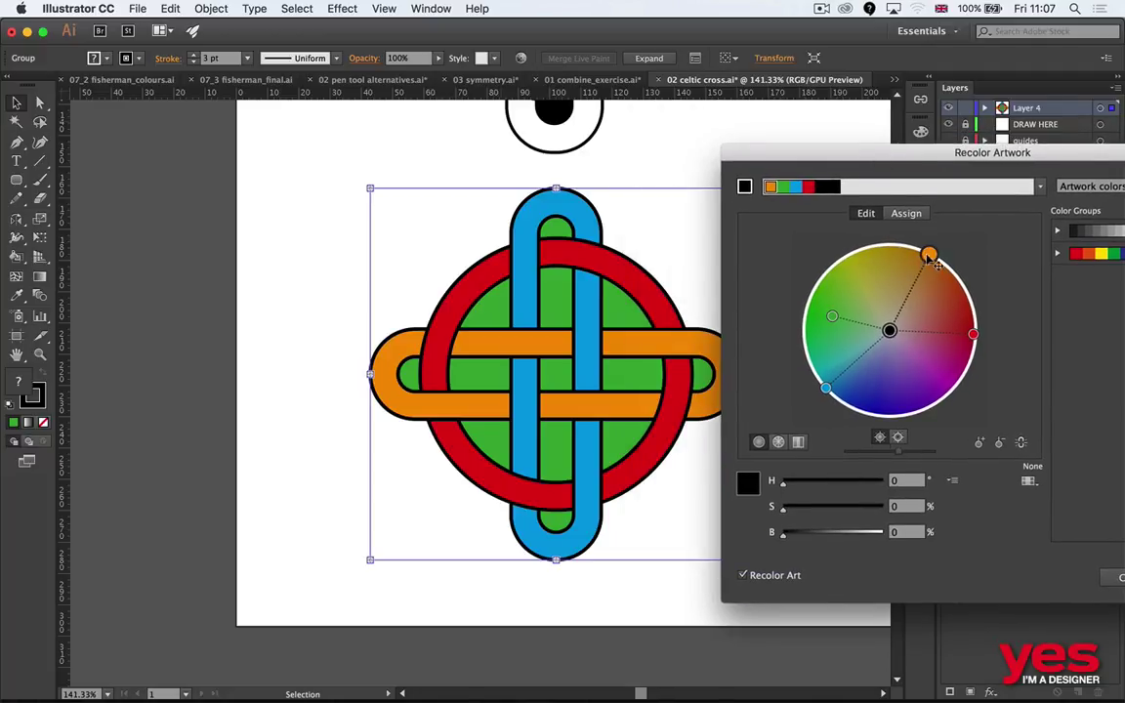
drag(928, 256, 891, 388)
drag(975, 342, 913, 377)
drag(831, 316, 842, 348)
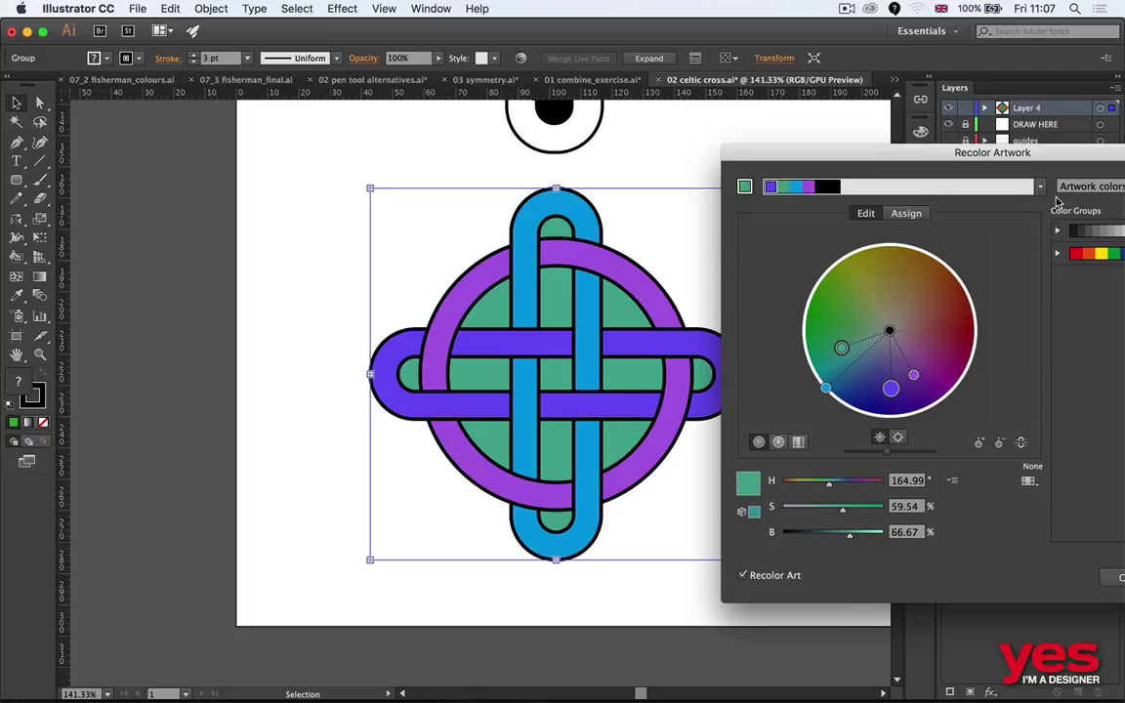
Try the Analogous and Triad harmony rules on the cross's colours.
click(1041, 187)
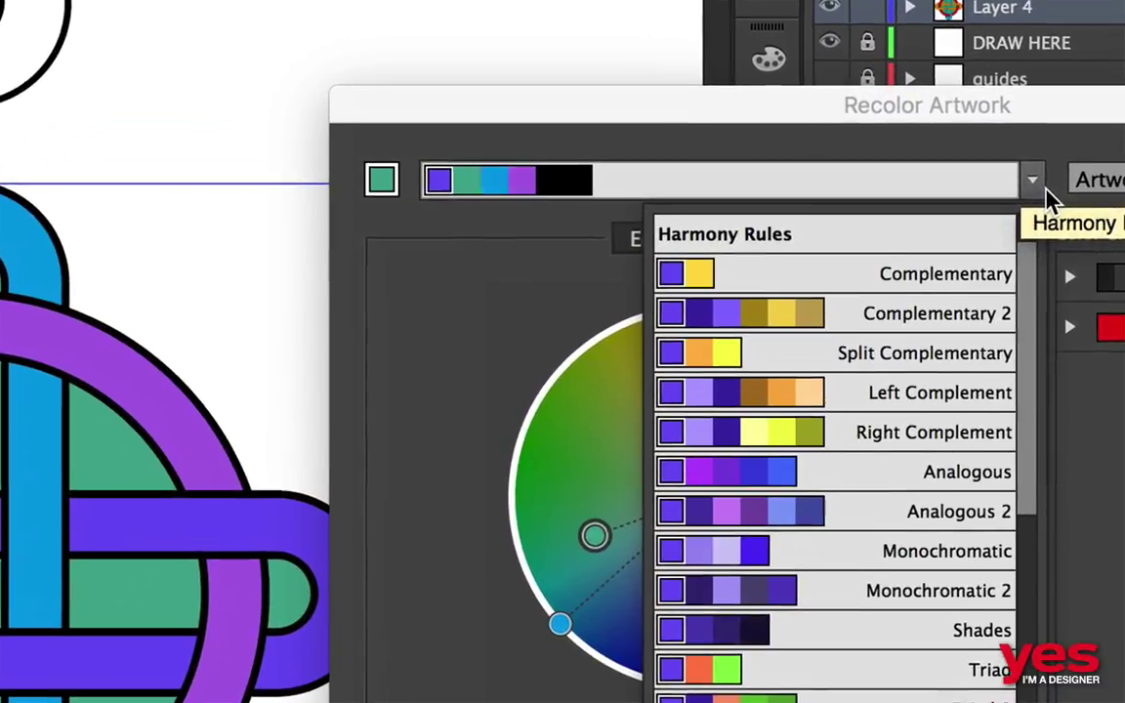
click(941, 504)
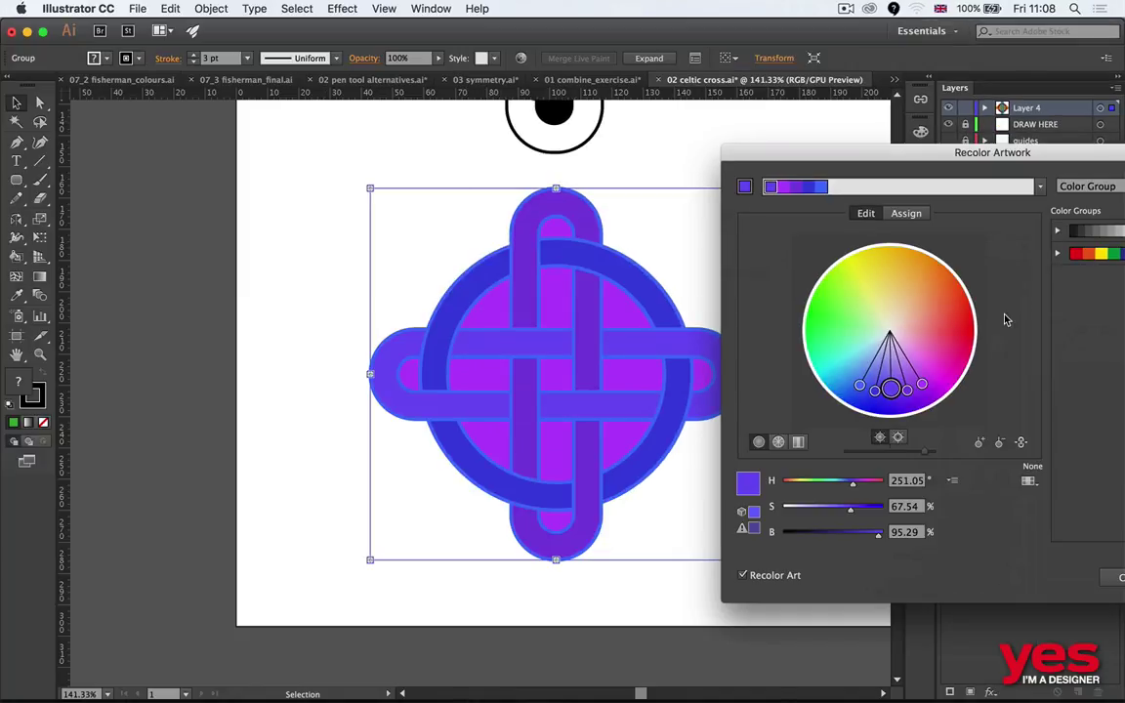
click(1040, 186)
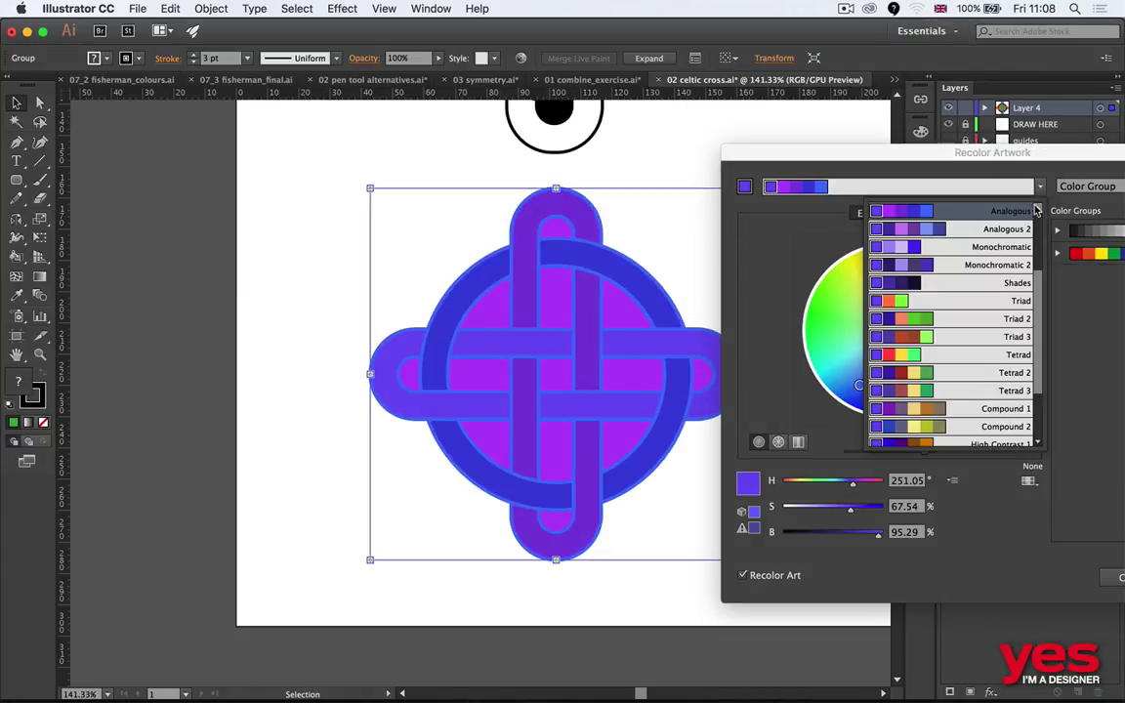
click(998, 302)
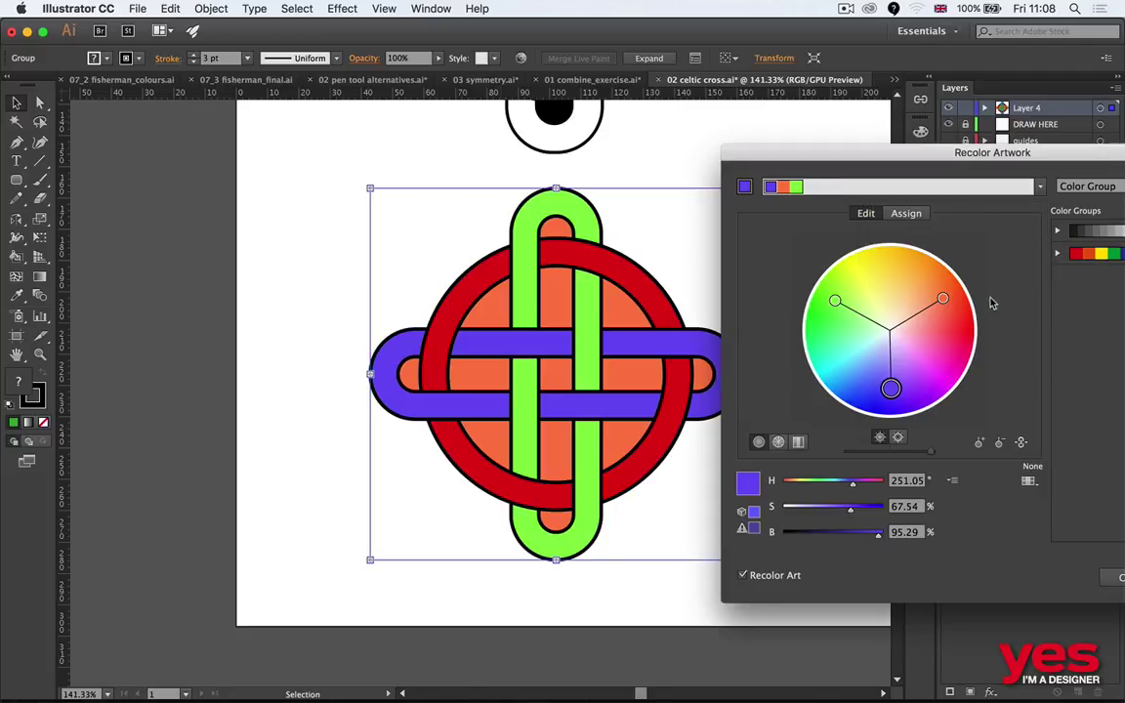
Apply the Complementary 2 harmony rule and rotate the linked colours so the base colour is orange-red with teal complements.
click(1040, 187)
drag(1040, 339, 1058, 230)
click(990, 248)
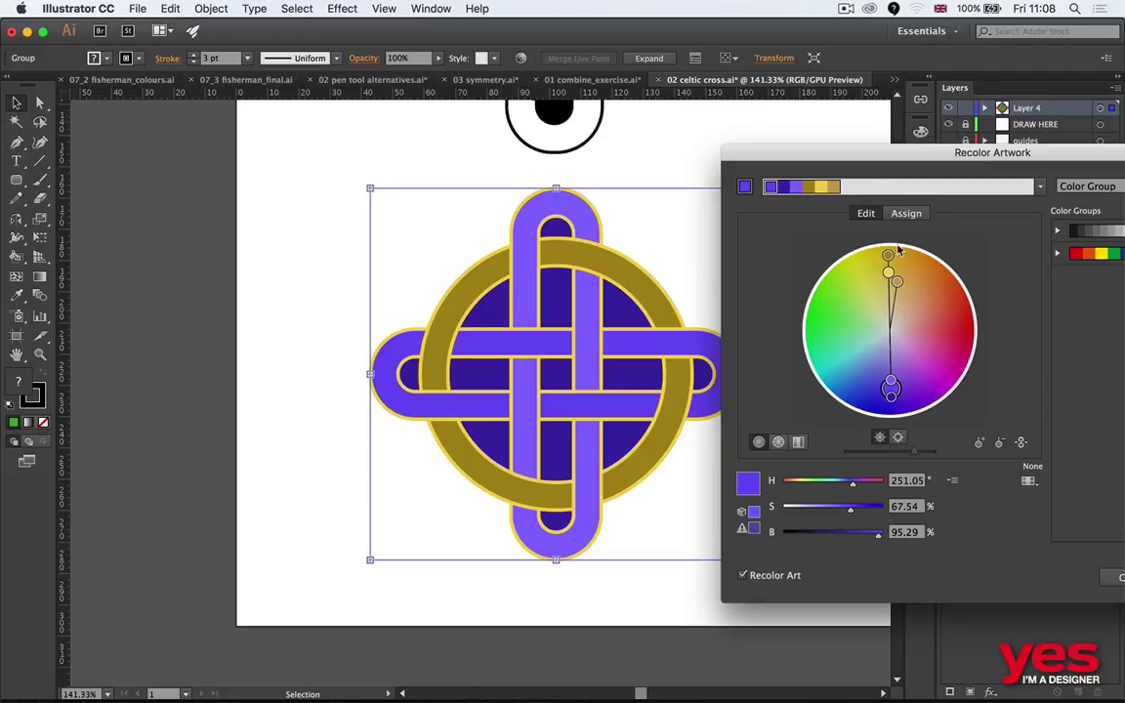
drag(890, 389, 945, 298)
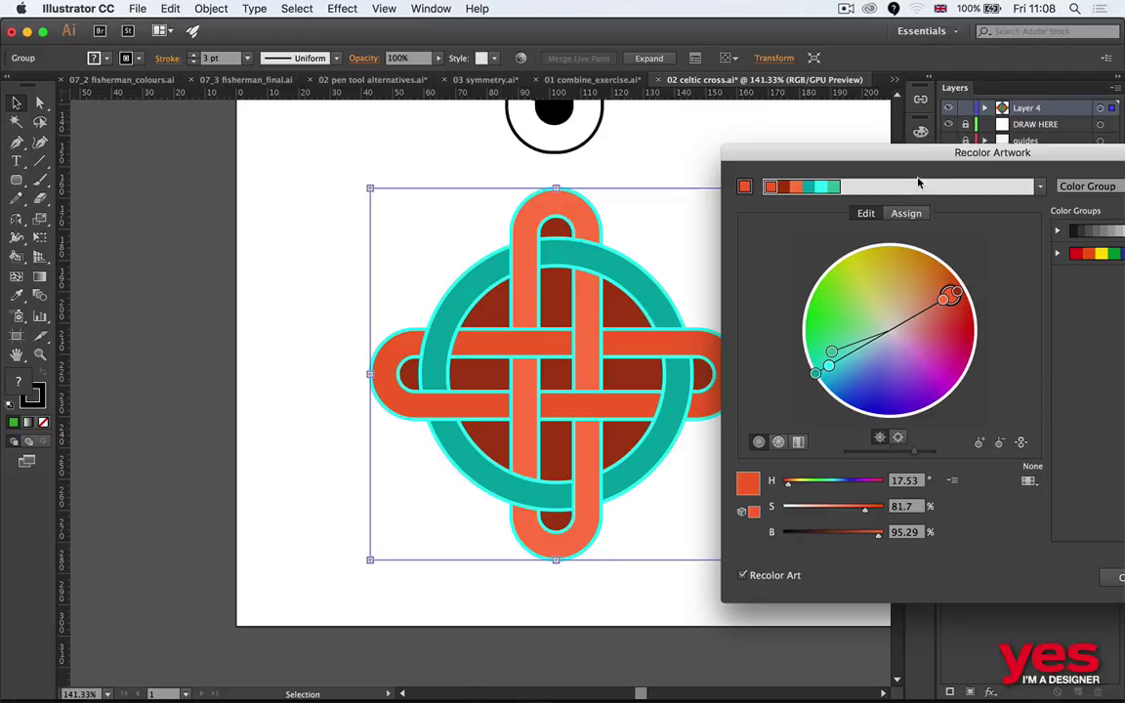
click(1005, 188)
scroll(936, 249, up, 1)
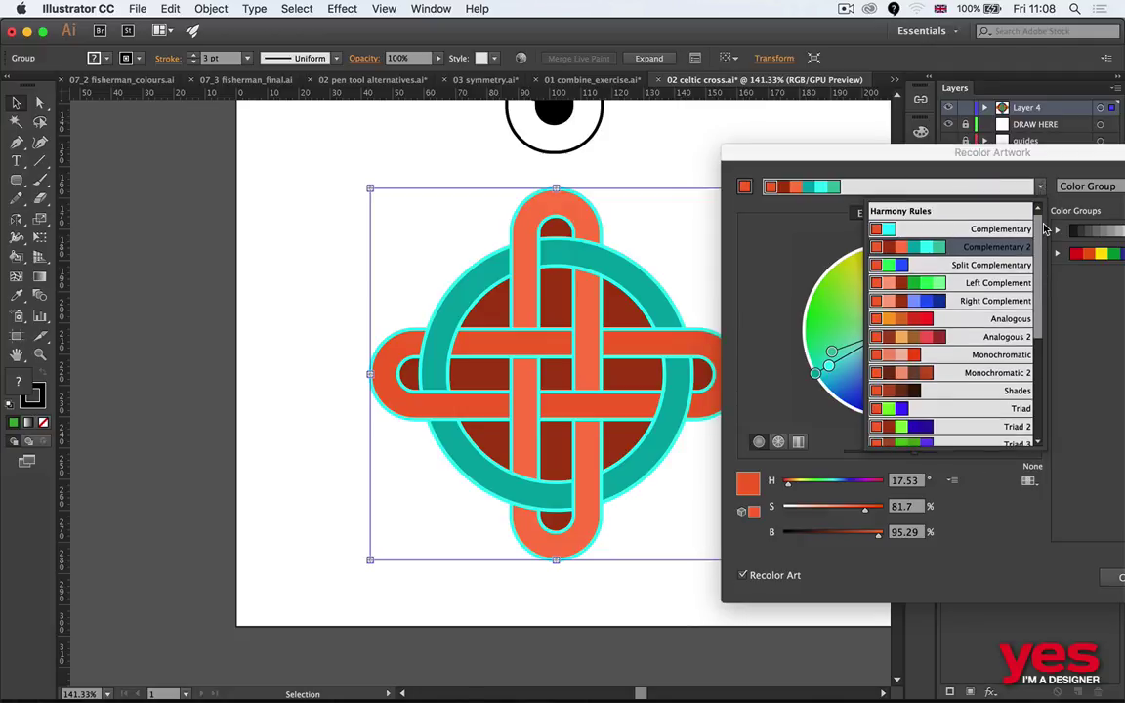
click(989, 214)
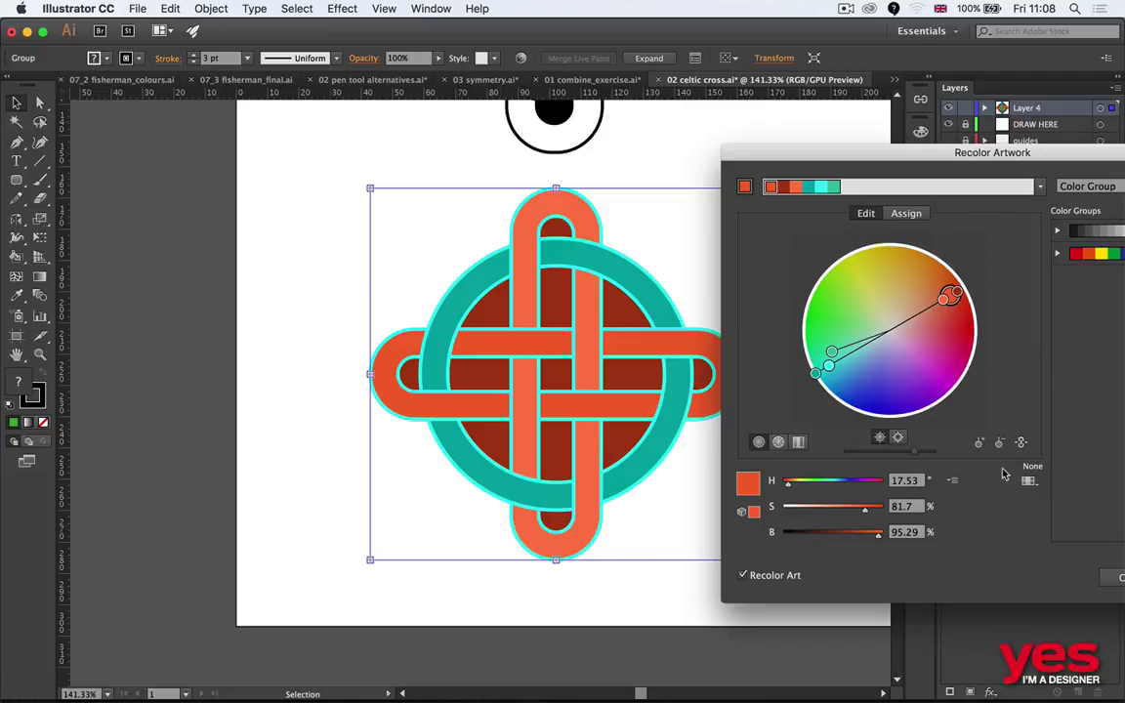
Unlink the harmony colours and shift them individually, making the horizontal loop light blue, vertical loop mint green and openings dark blue.
click(1021, 444)
drag(835, 374, 831, 334)
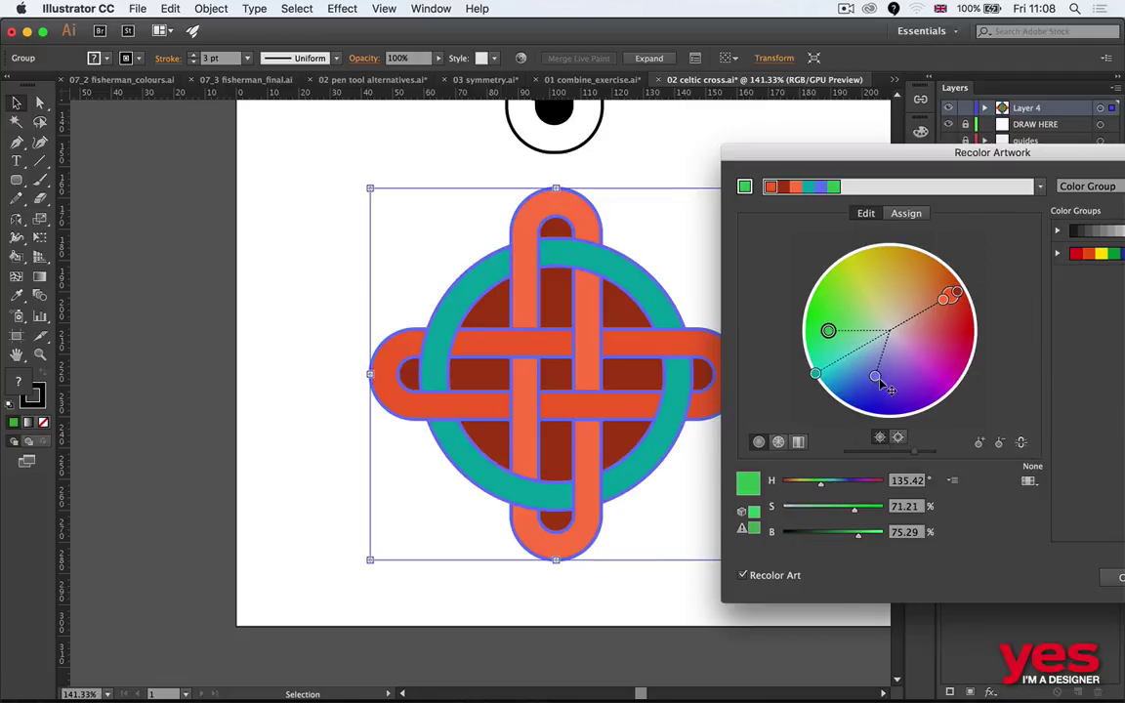
drag(956, 293, 860, 379)
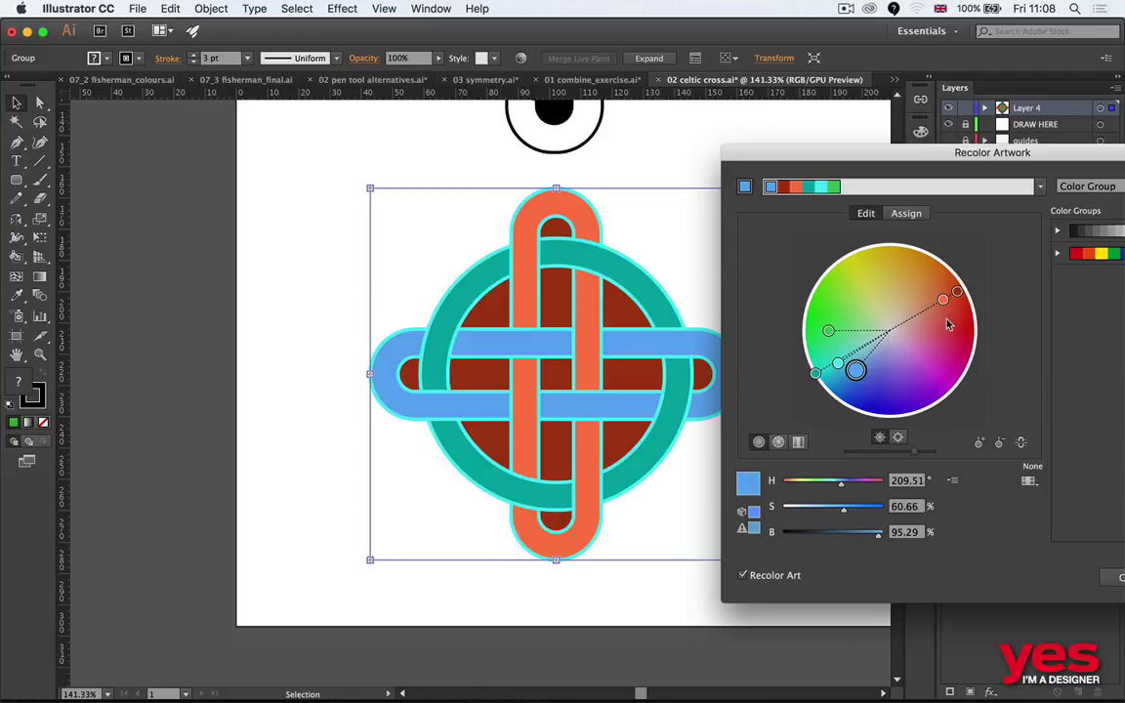
drag(956, 306, 871, 359)
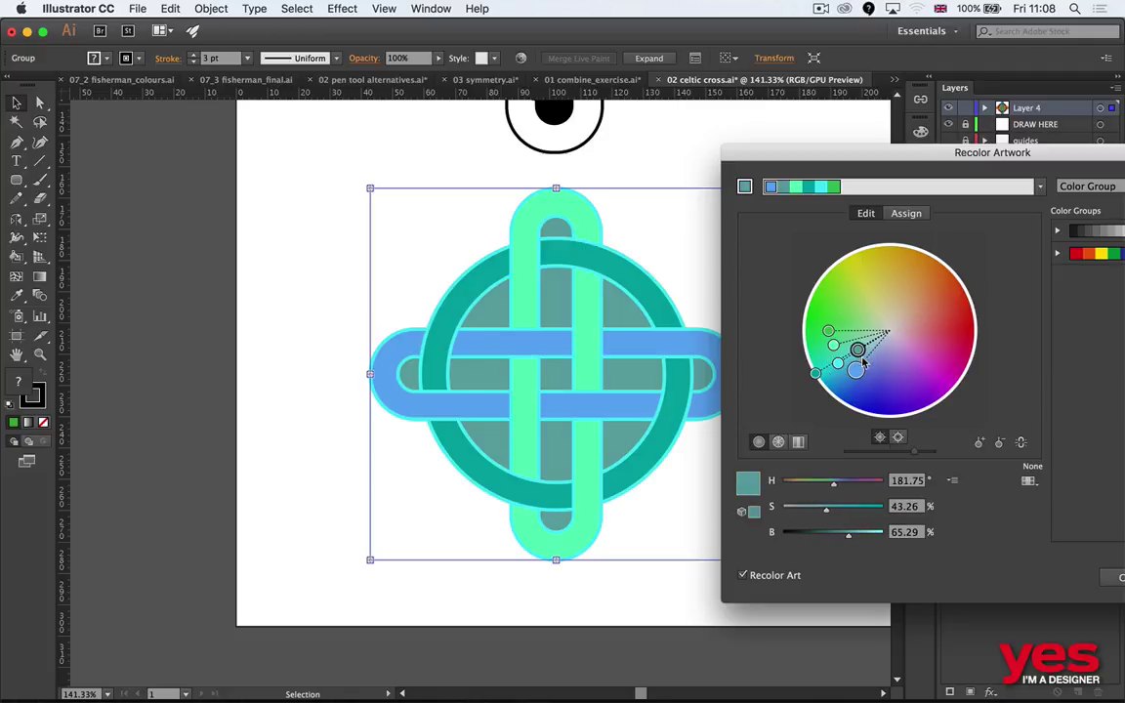
drag(865, 362, 863, 402)
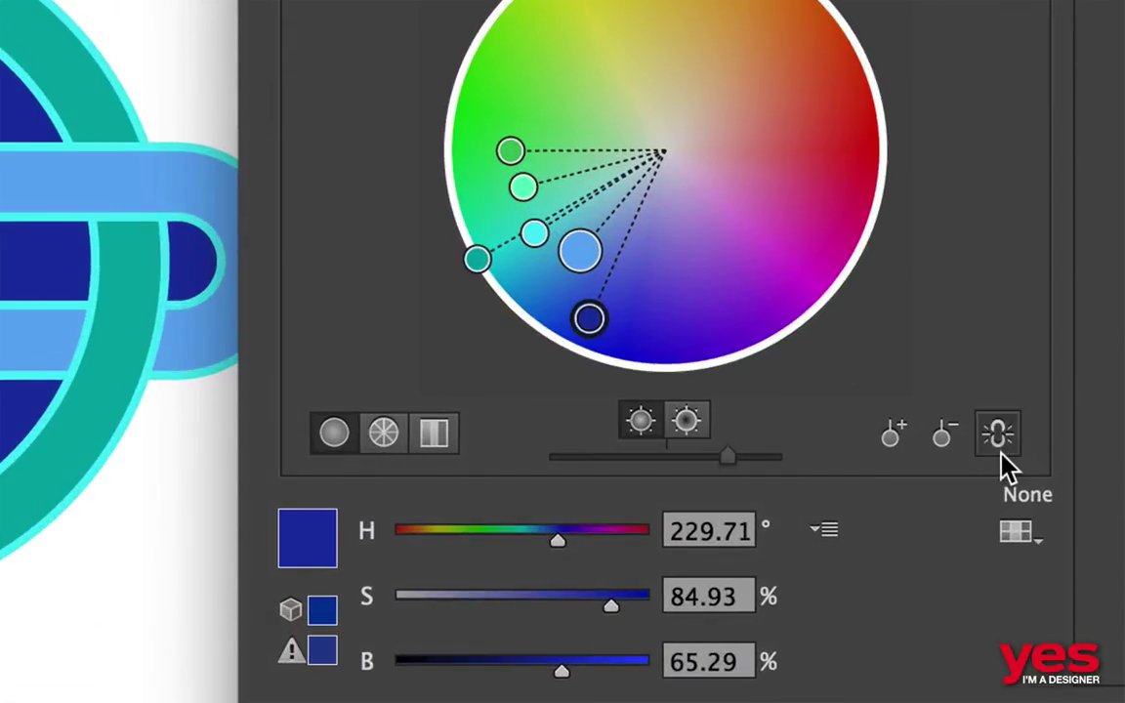
Link the harmony colours again and rotate them together around the wheel to yellow, olive and orange tones.
click(1021, 443)
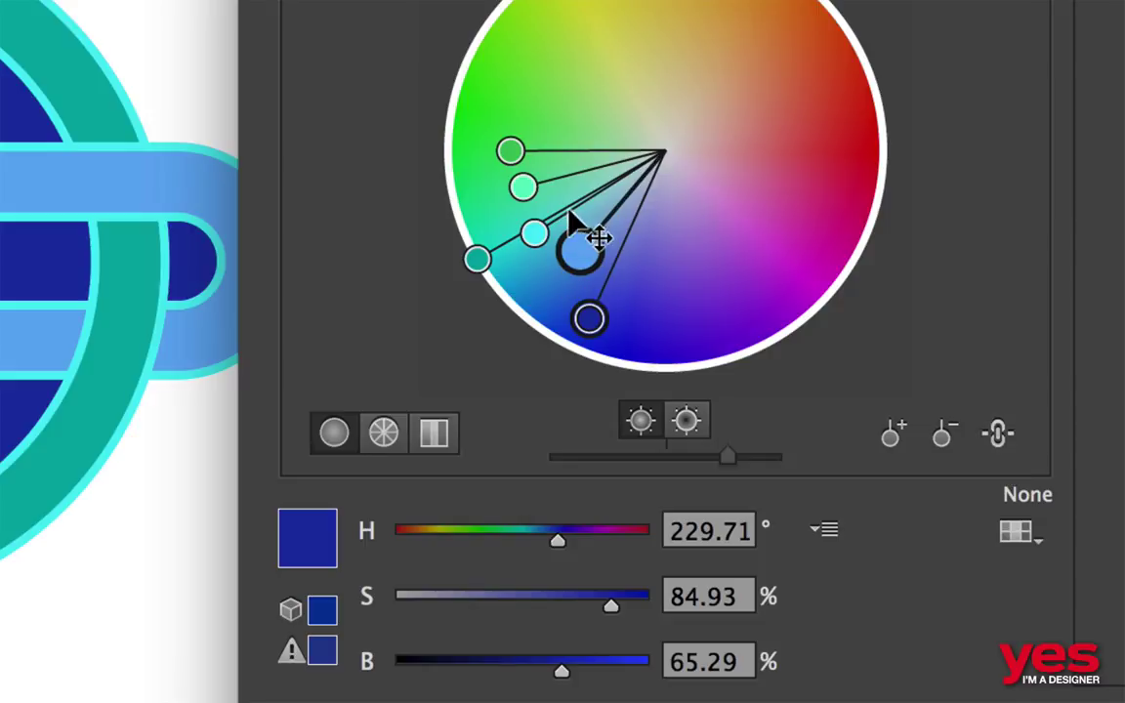
click(586, 326)
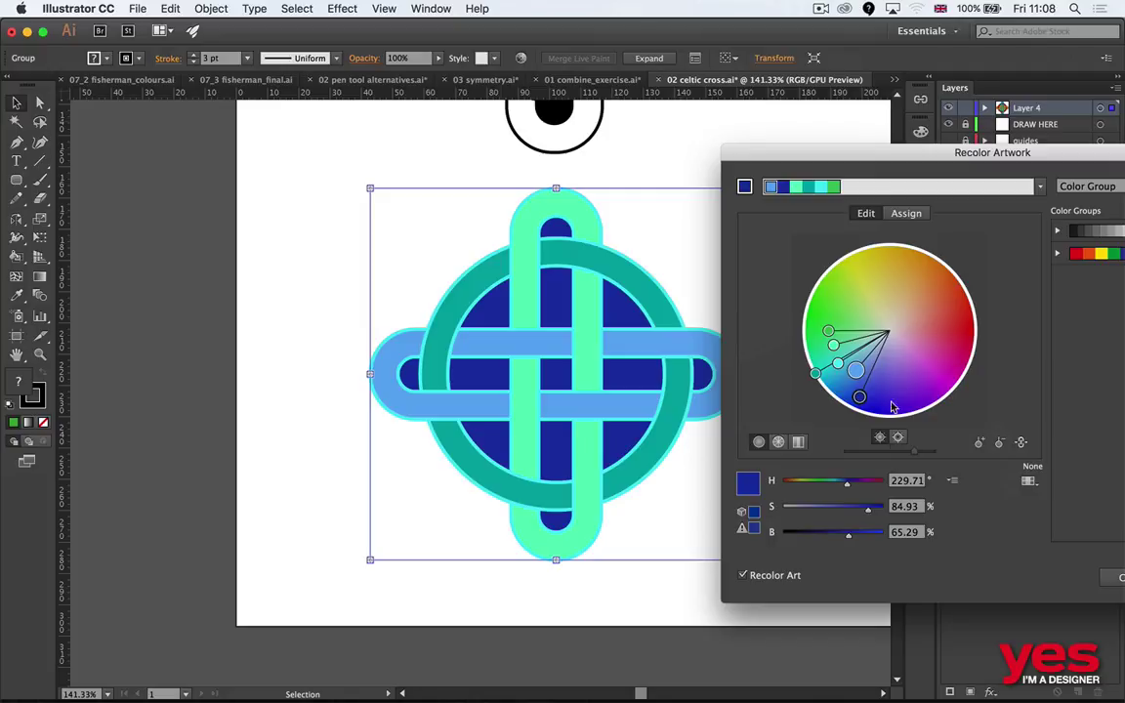
drag(860, 396, 859, 267)
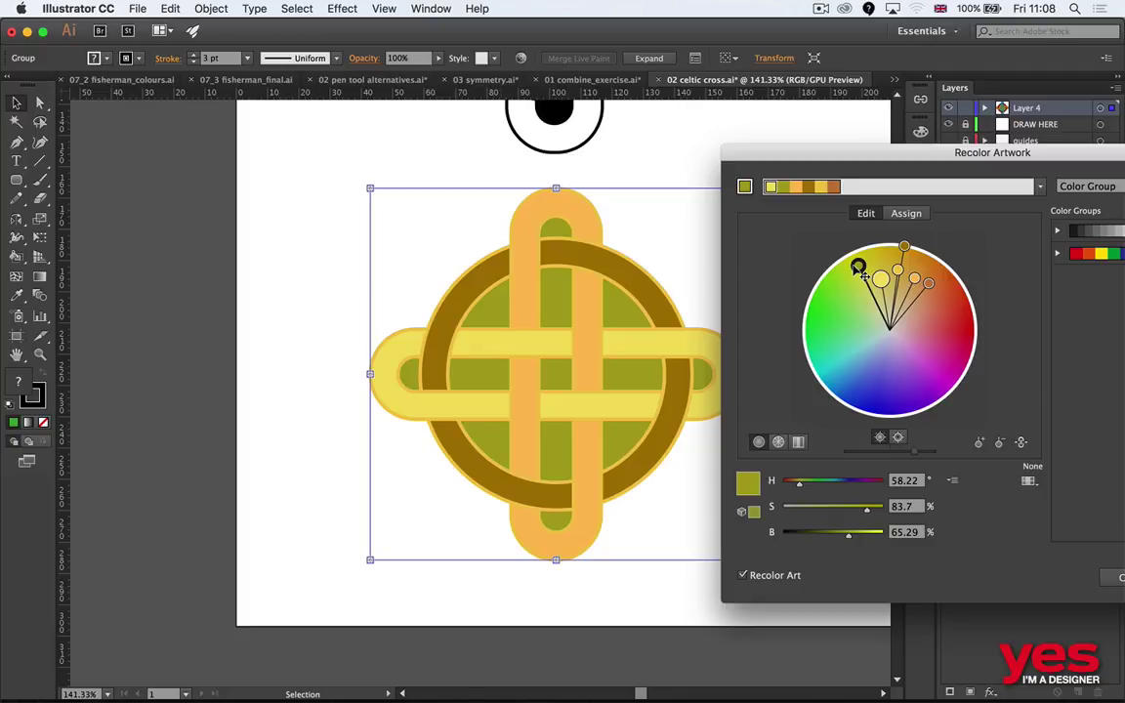
Save the current yellow and orange colours as a new color group.
drag(919, 152, 498, 127)
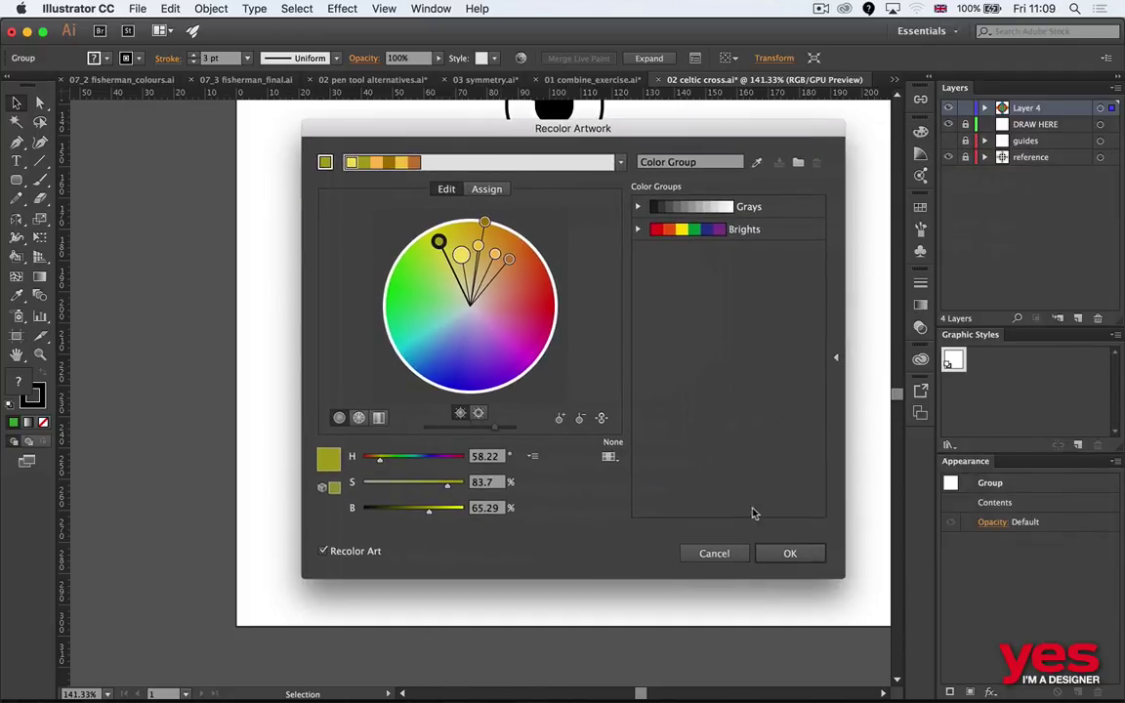
drag(619, 122, 697, 131)
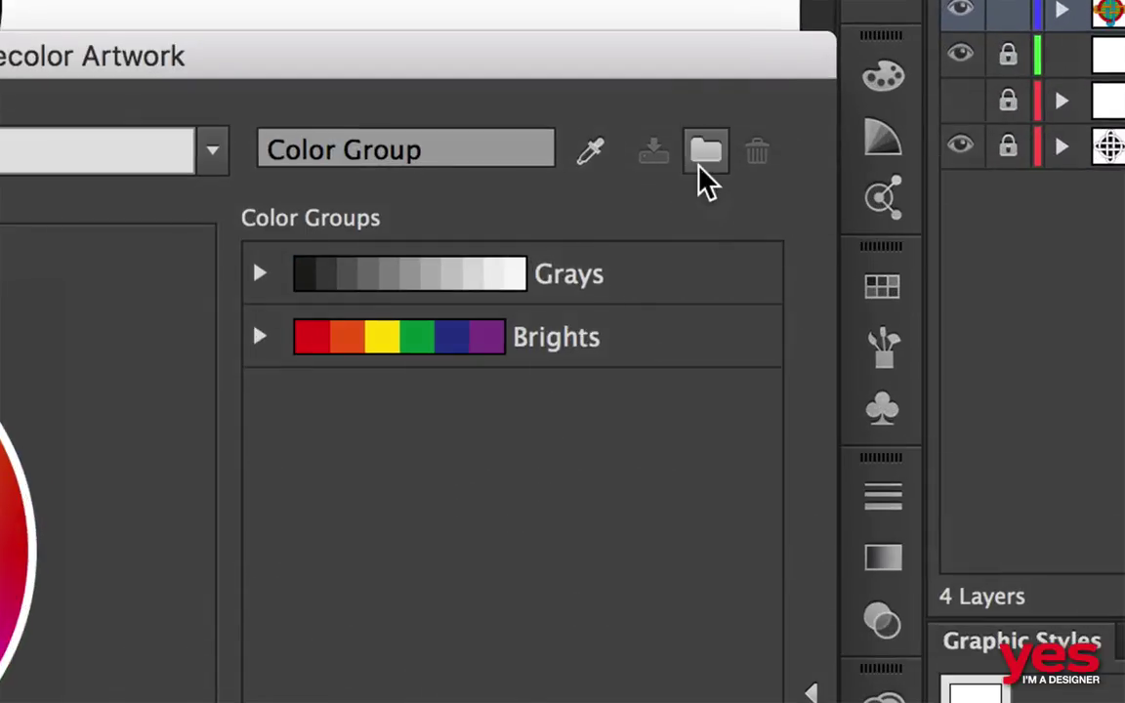
click(699, 169)
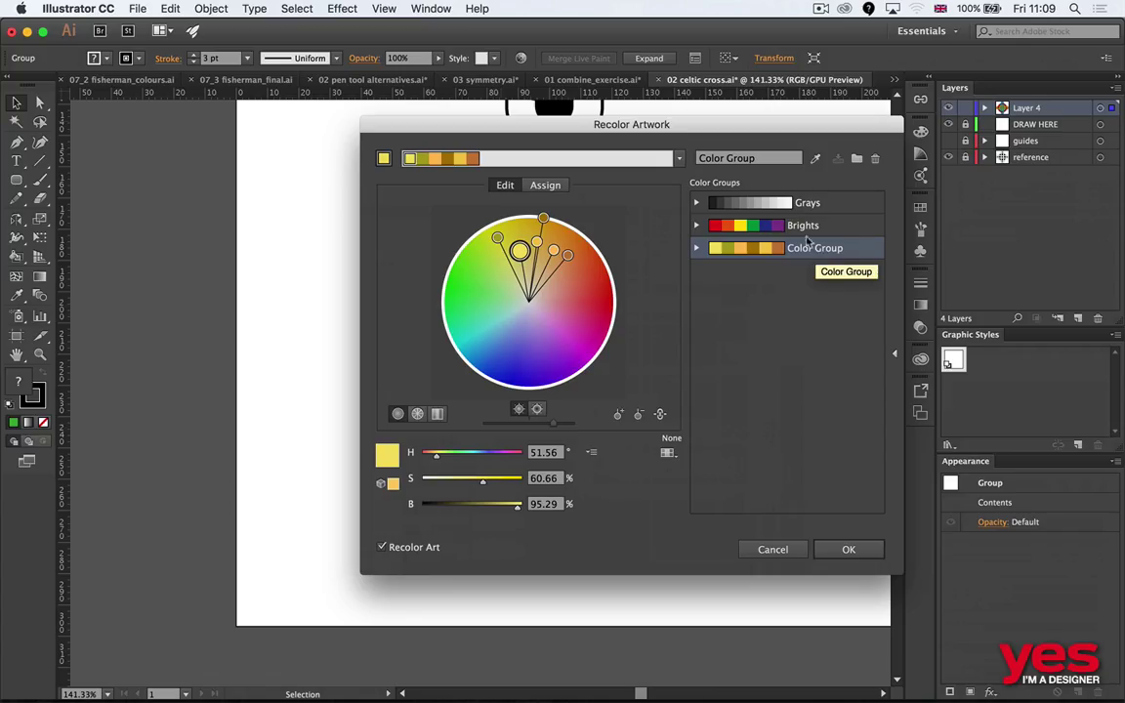
Rotate the linked colours to blue tones, apply the recolouring and save the changes to the color group.
drag(520, 253, 534, 351)
click(848, 549)
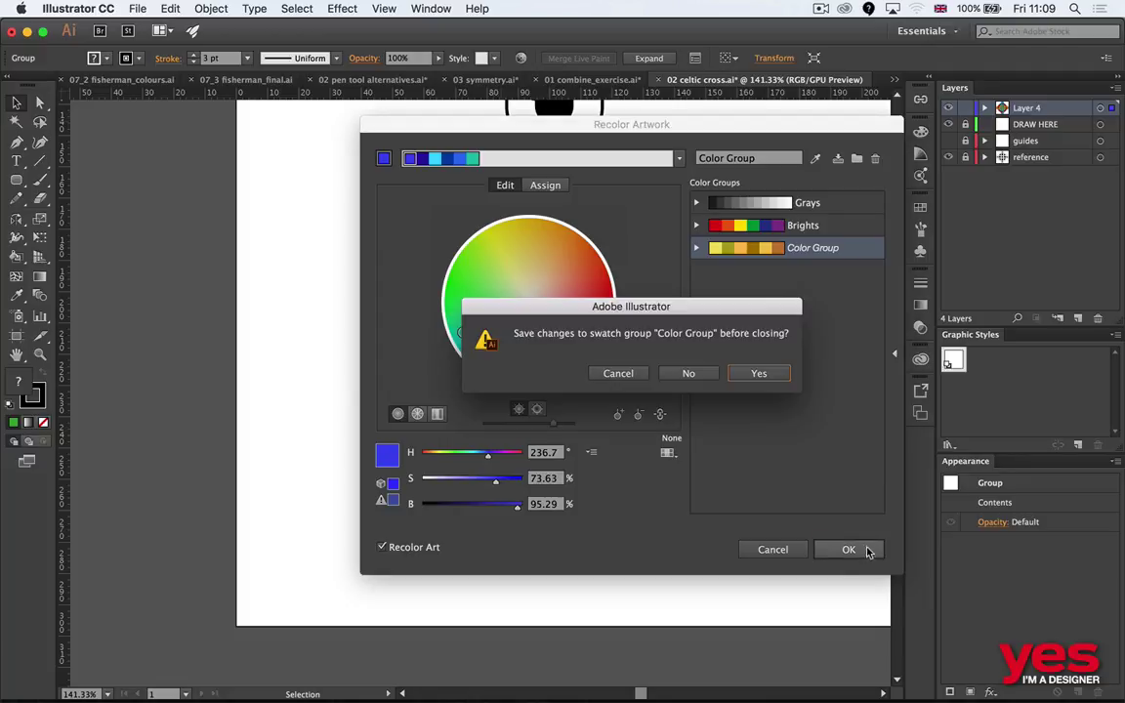
click(772, 373)
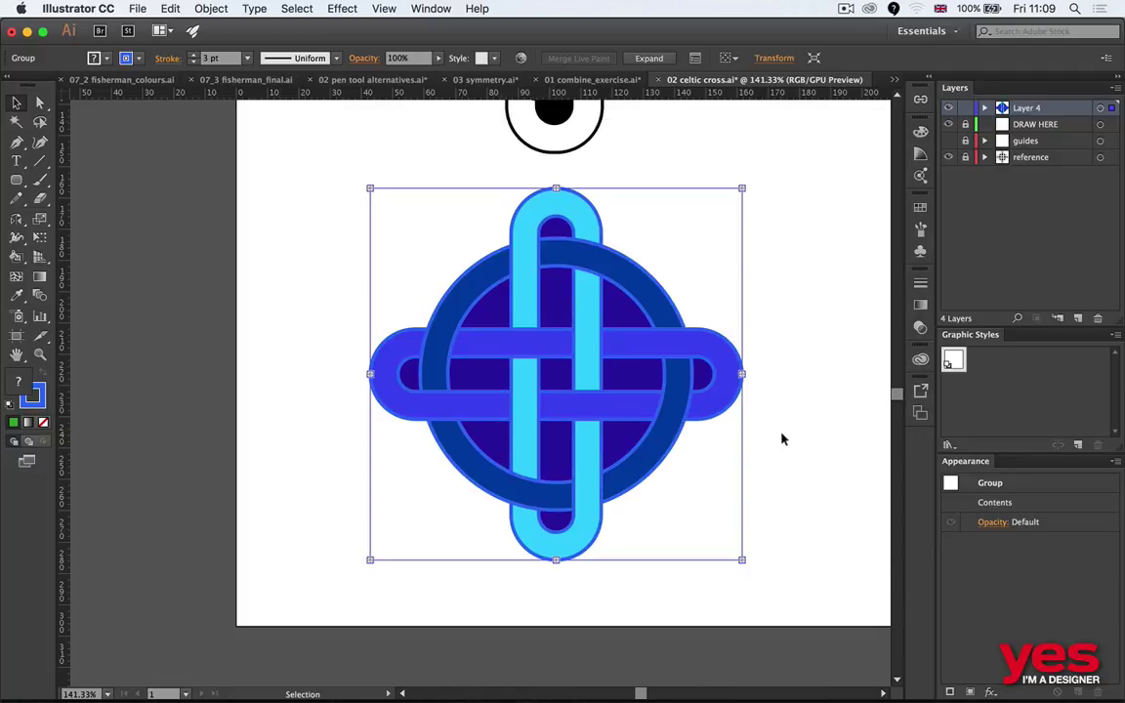
Reopen Recolor Artwork for the cross and apply the saved blue Color Group 1.
click(805, 312)
key(alt+super+x)
click(521, 60)
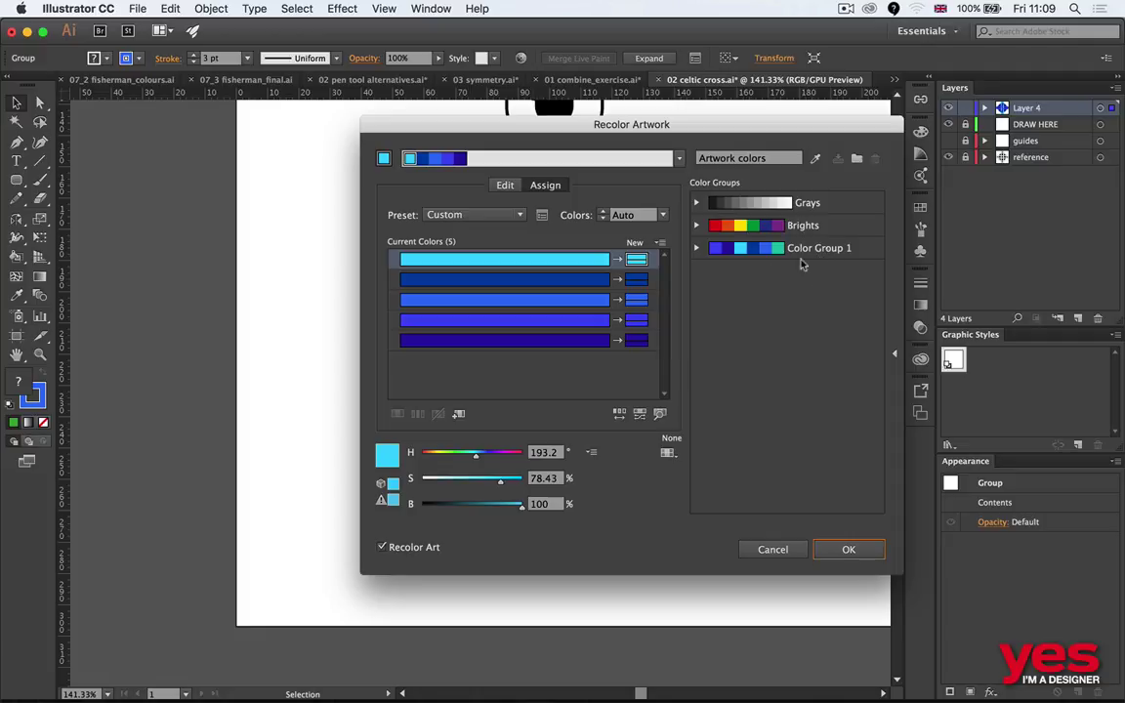
drag(740, 125, 933, 99)
click(984, 223)
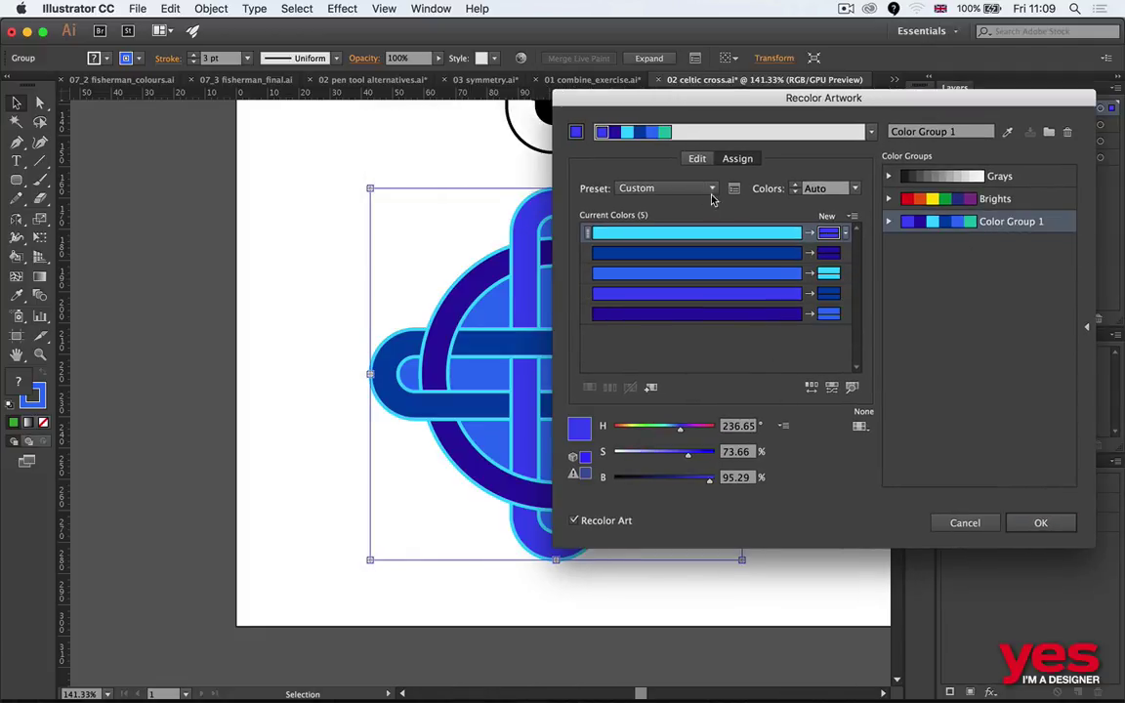
Rotate the linked colours on the edit wheel to orange and brown tones and save them as a new color group.
click(699, 159)
drag(688, 330, 742, 232)
click(1048, 132)
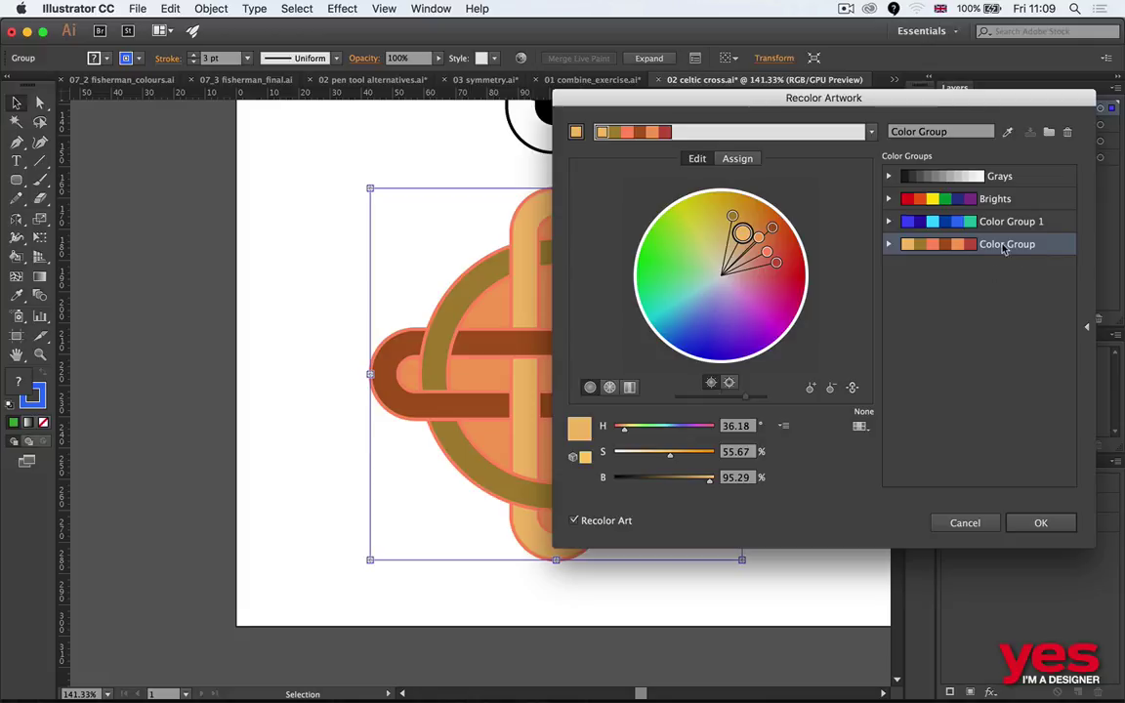
Switch the cross back to the blue Color Group 1 and move the dialog clear of the artwork.
click(962, 221)
drag(945, 90, 1088, 70)
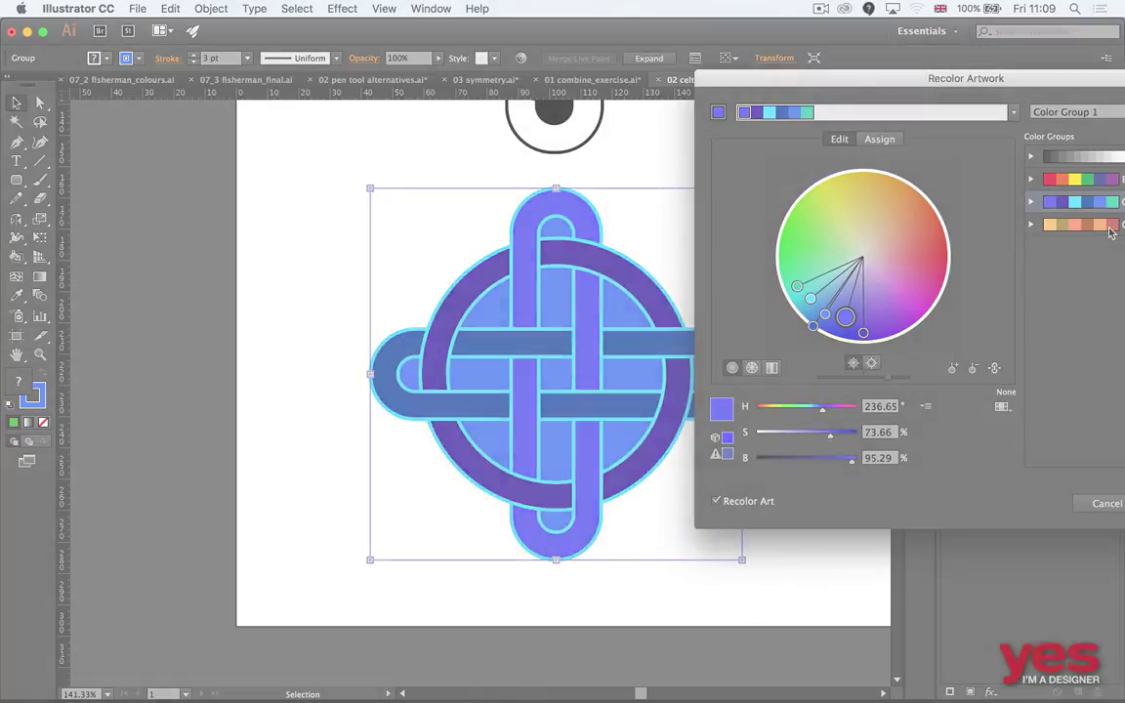